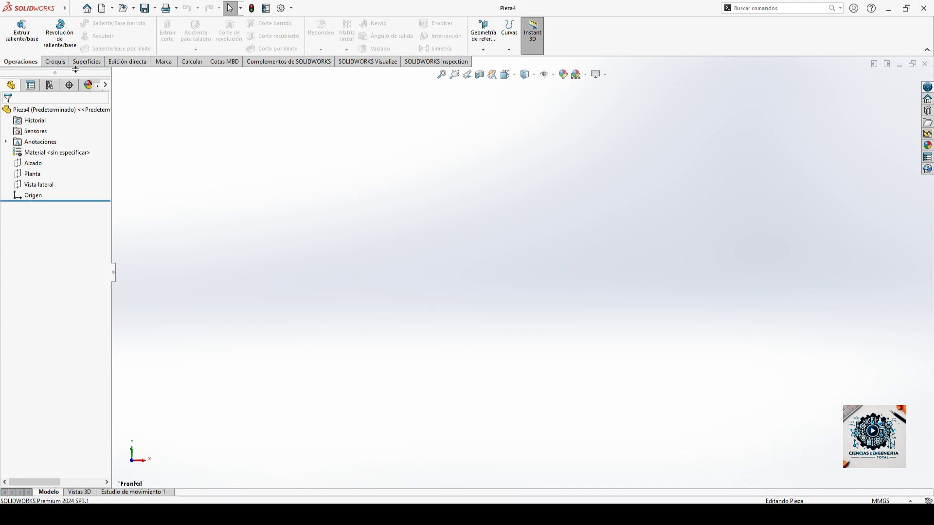
Start a new 2D sketch on the Planta plane
{"action": "left_click", "coordinate": [54, 62]}
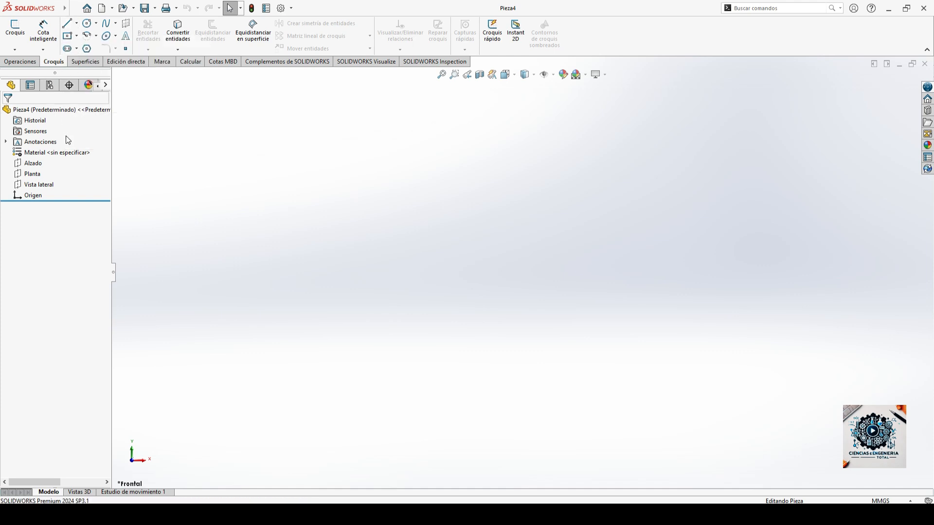
{"action": "left_click", "coordinate": [36, 179]}
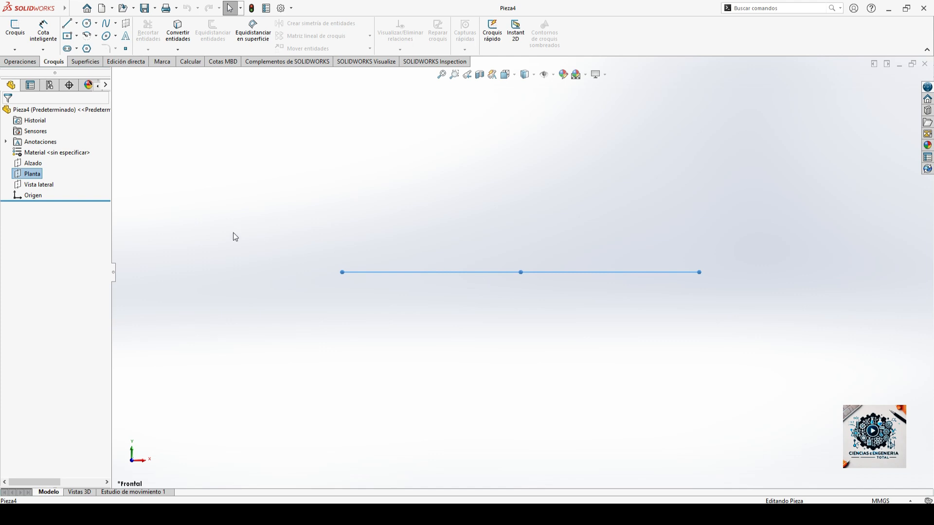
{"action": "right_click", "coordinate": [33, 177]}
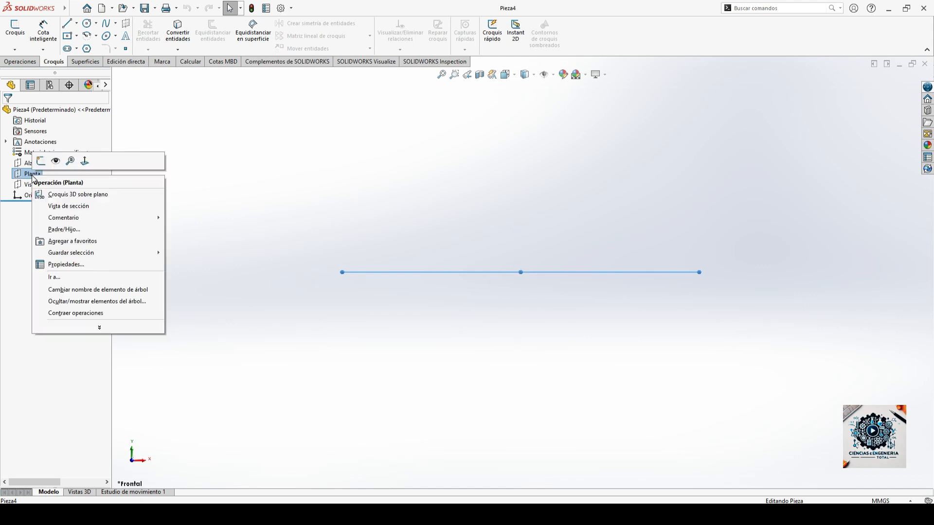
{"action": "left_click", "coordinate": [39, 161]}
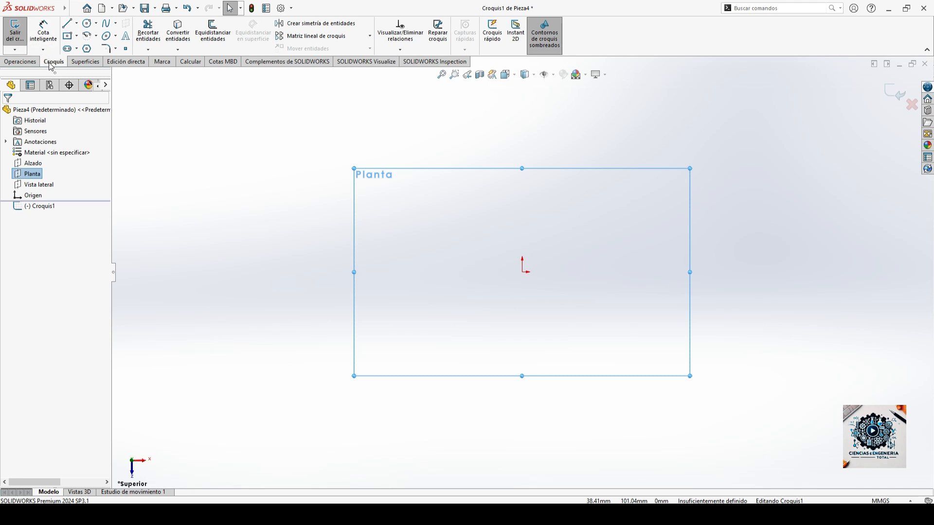
Sketch an open chain of four connected construction lines above the origin, starting with a horizontal one about 62 mm long
{"action": "left_click", "coordinate": [77, 28]}
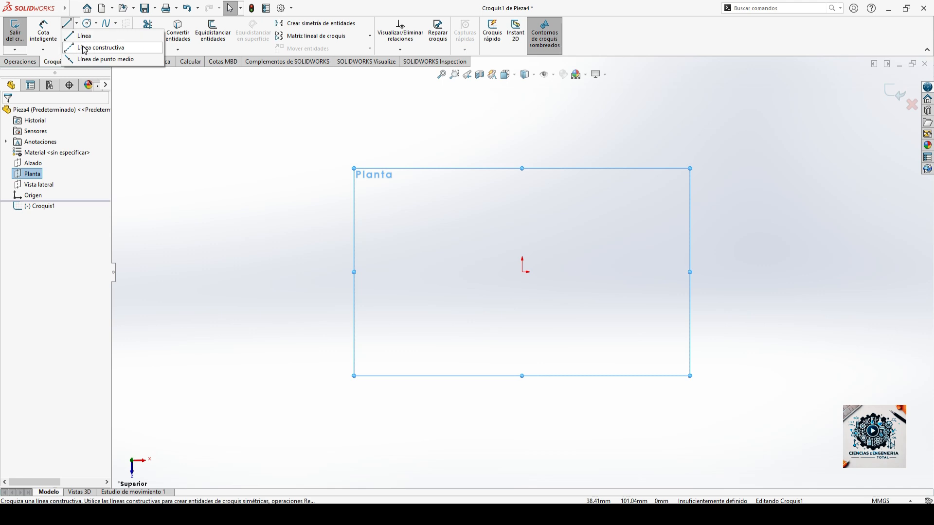
{"action": "left_click", "coordinate": [84, 48]}
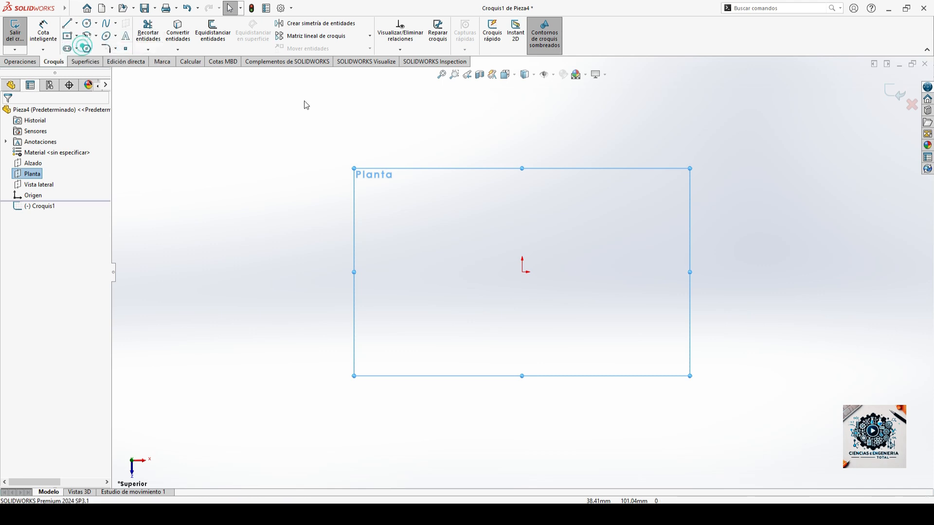
{"action": "left_click", "coordinate": [418, 142]}
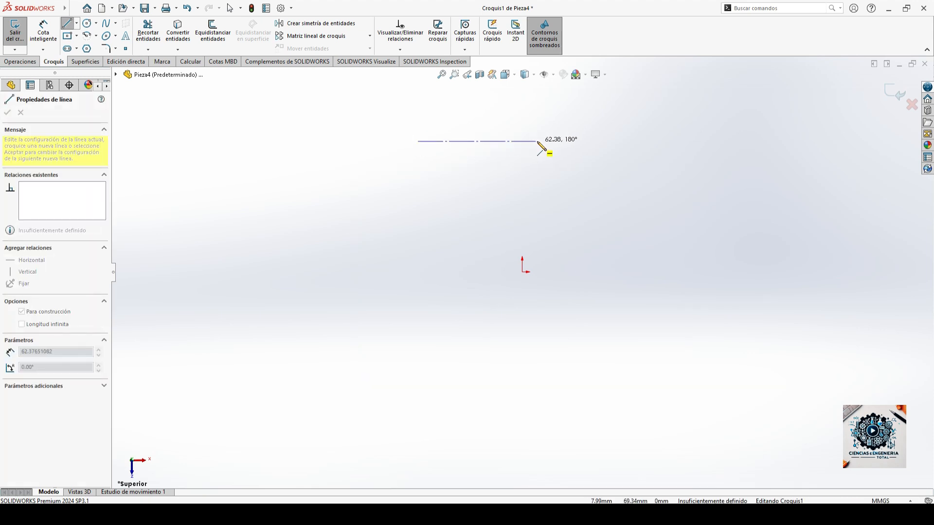
{"action": "left_click", "coordinate": [538, 141]}
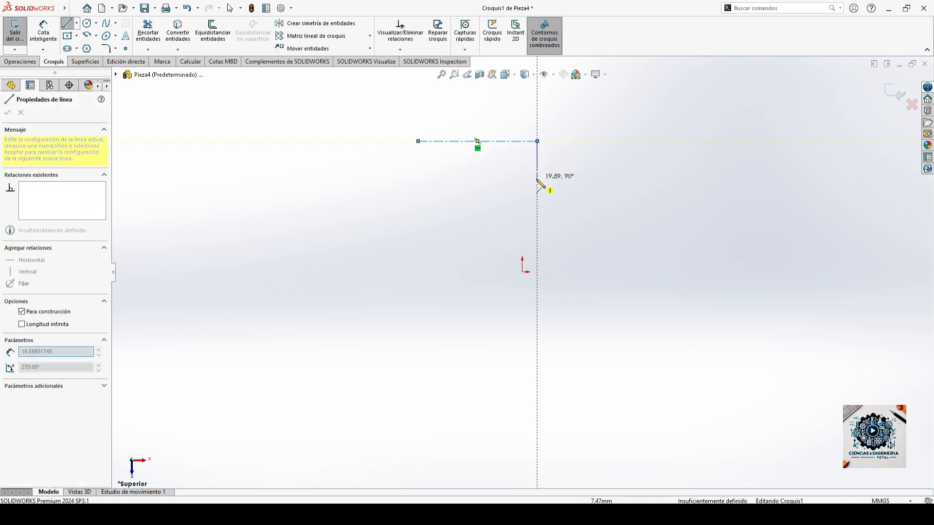
{"action": "left_click", "coordinate": [580, 185]}
{"action": "left_click", "coordinate": [567, 226]}
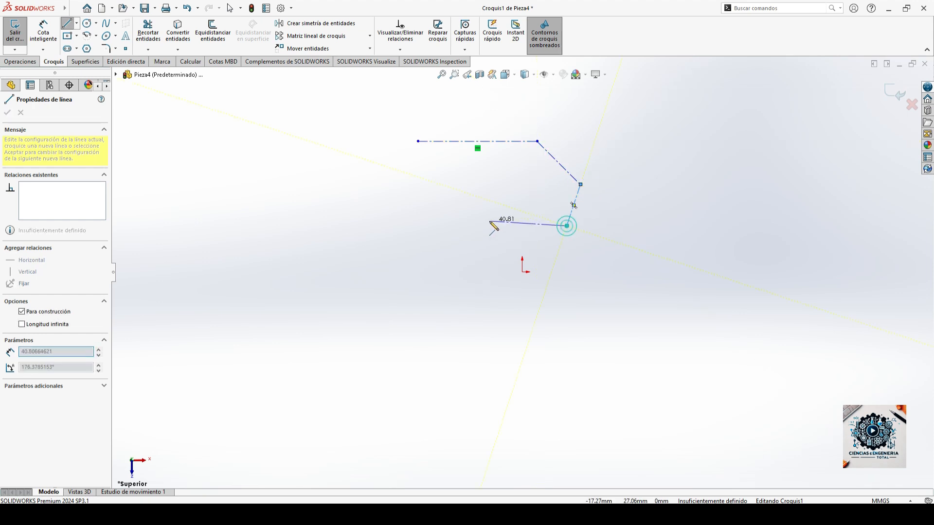
{"action": "left_click", "coordinate": [488, 221]}
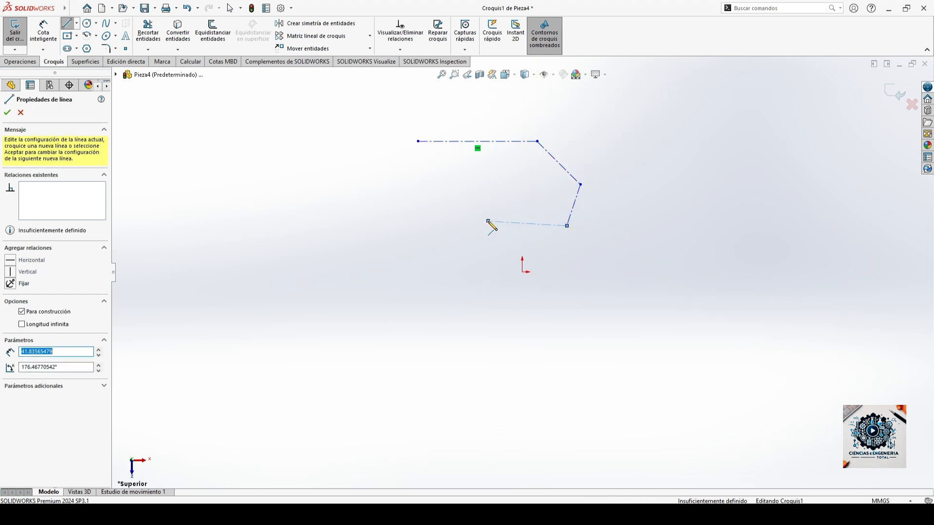
{"action": "key", "text": "Escape"}
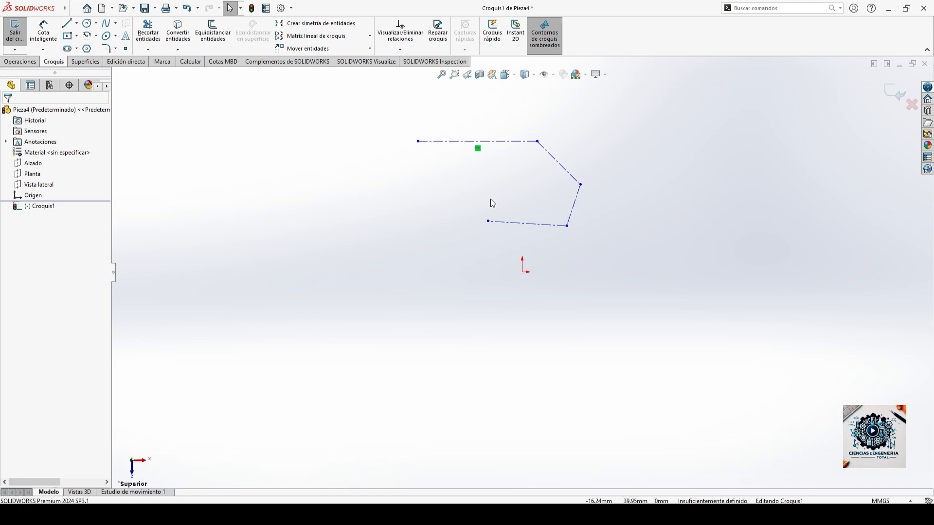
Close the construction-line chain with a construction line about 56 mm long between its two open ends
{"action": "left_click", "coordinate": [76, 23]}
{"action": "left_click", "coordinate": [90, 46]}
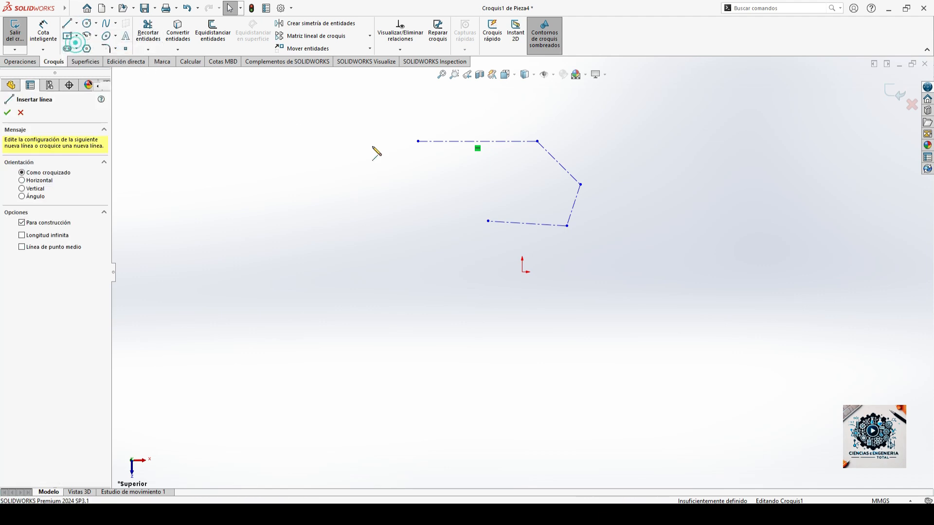
{"action": "left_click", "coordinate": [488, 222]}
{"action": "left_click", "coordinate": [418, 141]}
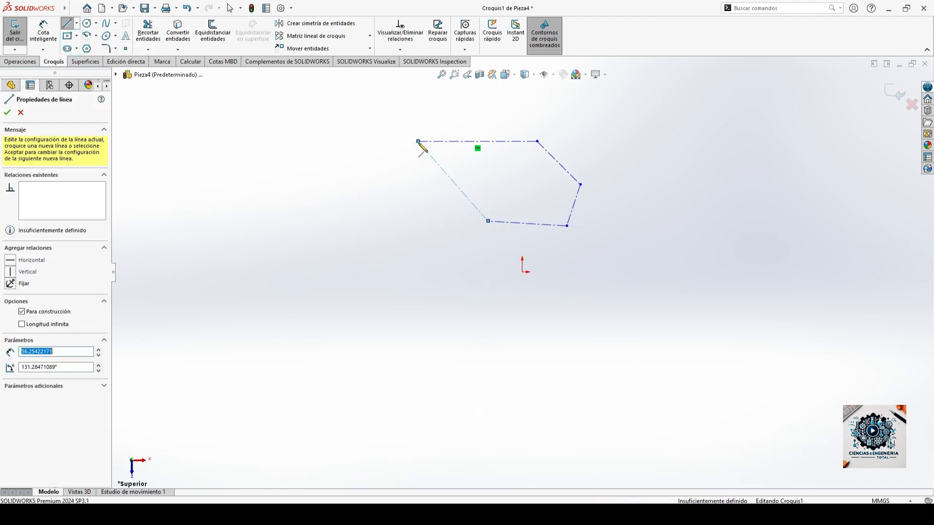
{"action": "key", "text": "Escape"}
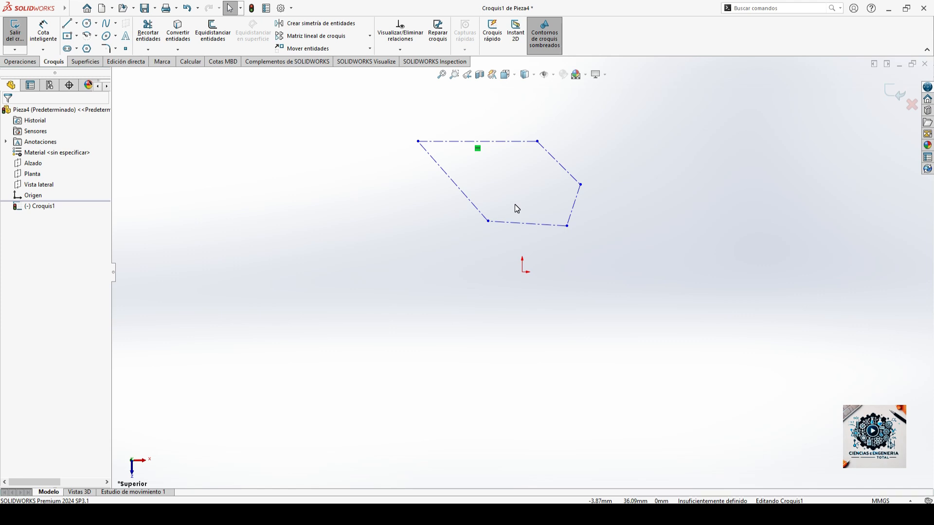
Sketch a sloping midpoint line beside the construction outline and extend it with five connected lines into a closed, notched profile
{"action": "left_click", "coordinate": [76, 24]}
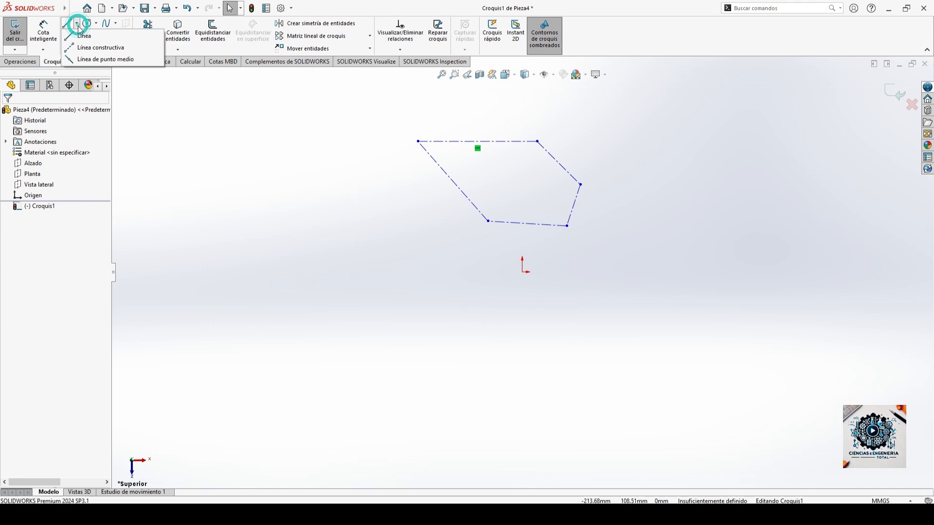
{"action": "left_click", "coordinate": [94, 59]}
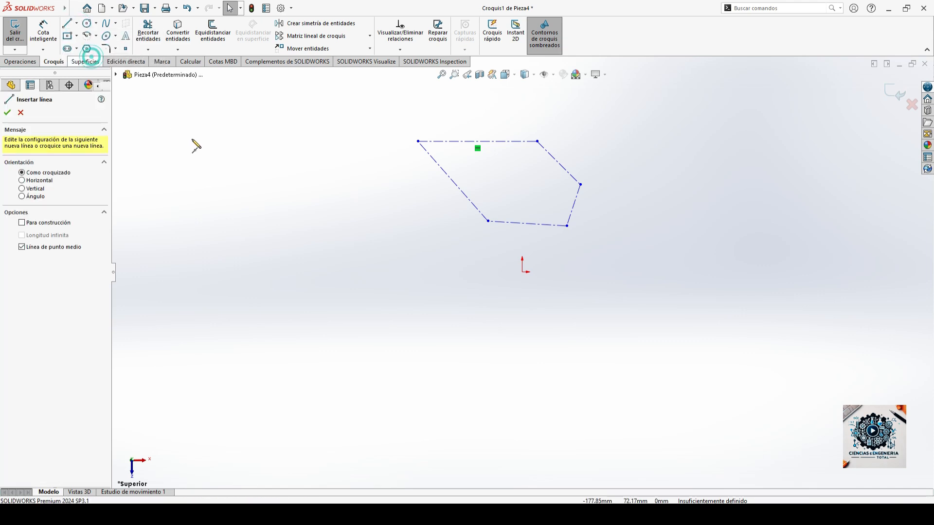
{"action": "left_click", "coordinate": [260, 171]}
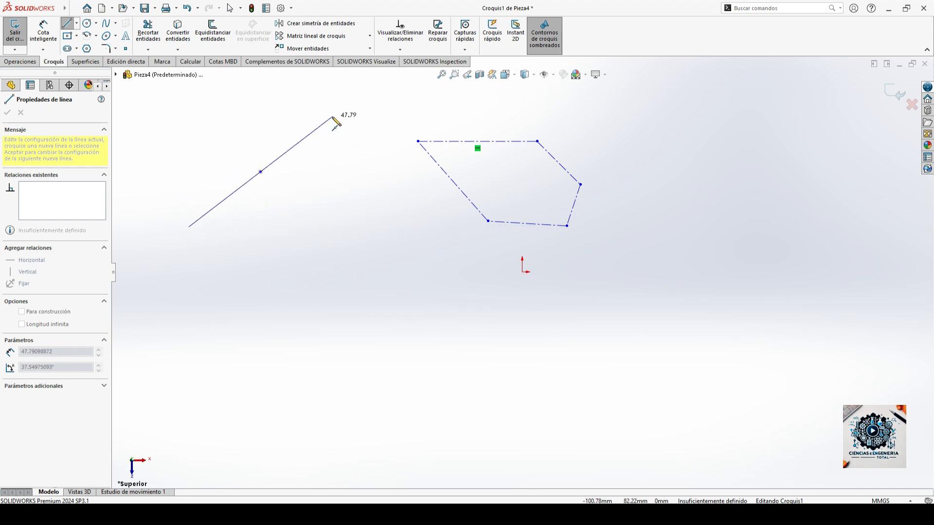
{"action": "left_click", "coordinate": [348, 198]}
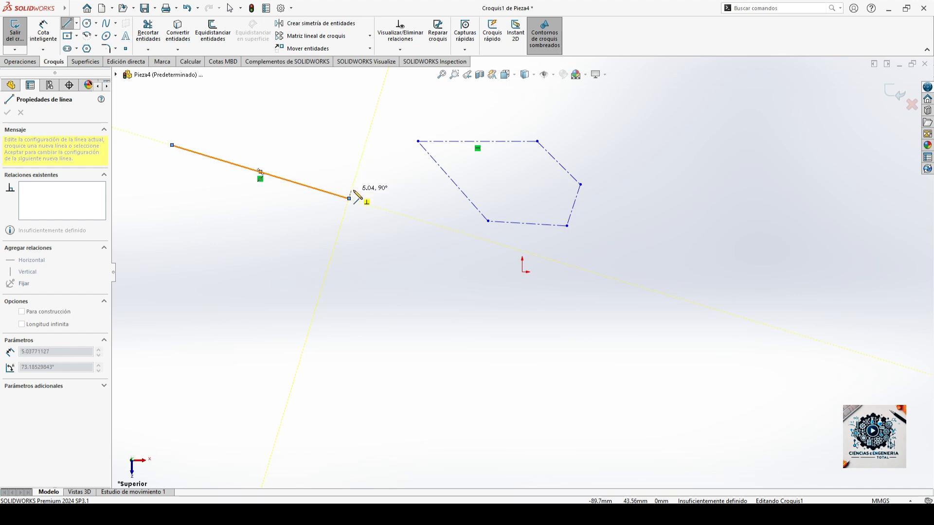
{"action": "left_click", "coordinate": [364, 128]}
{"action": "left_click", "coordinate": [385, 177]}
{"action": "left_click", "coordinate": [390, 101]}
{"action": "left_click", "coordinate": [278, 91]}
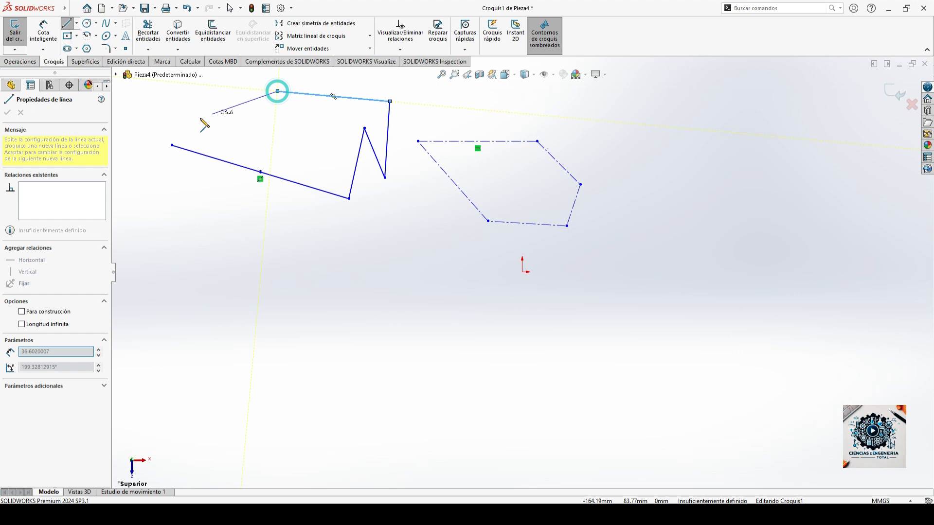
{"action": "left_click", "coordinate": [172, 145]}
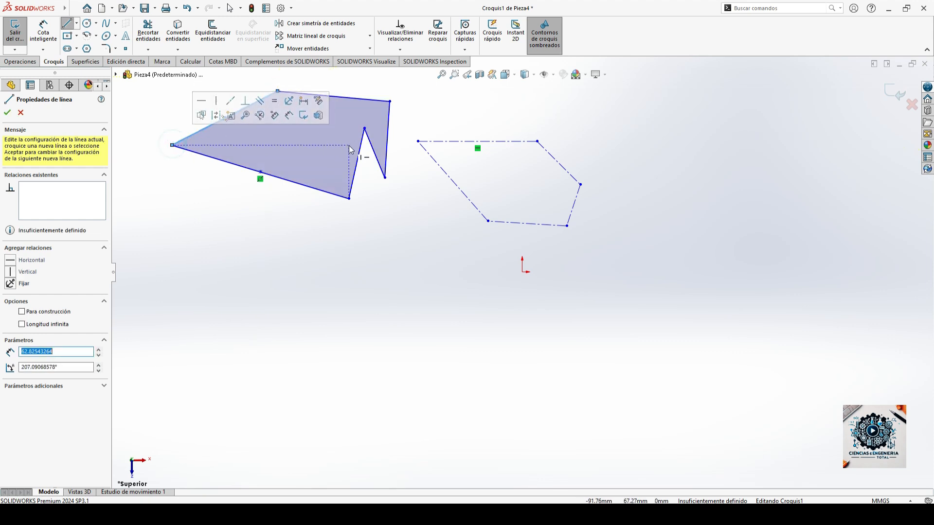
{"action": "key", "text": "Escape"}
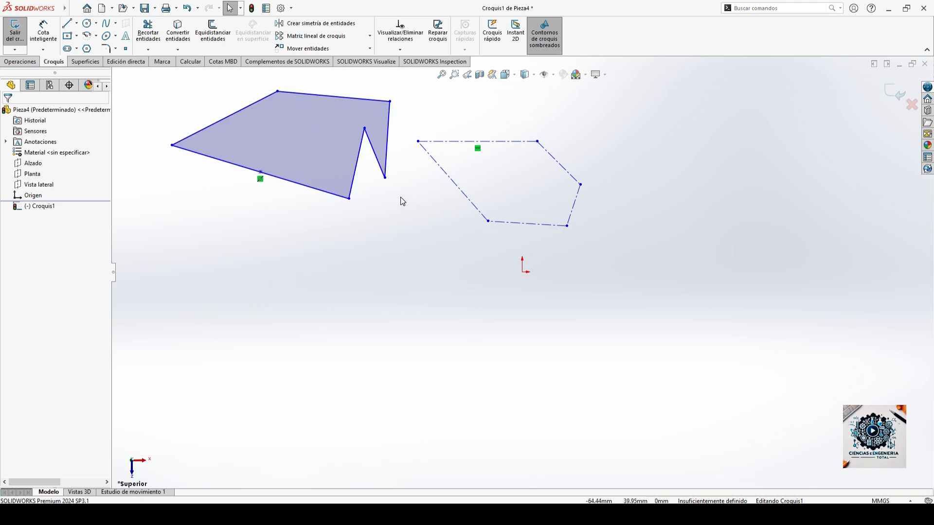
Delete all lines of both outlines from the sketch
{"action": "mouse_move", "coordinate": [147, 80]}
{"action": "left_mouse_down"}
{"action": "mouse_move", "coordinate": [172, 109]}
{"action": "mouse_move", "coordinate": [361, 217]}
{"action": "mouse_move", "coordinate": [584, 270]}
{"action": "left_mouse_up"}
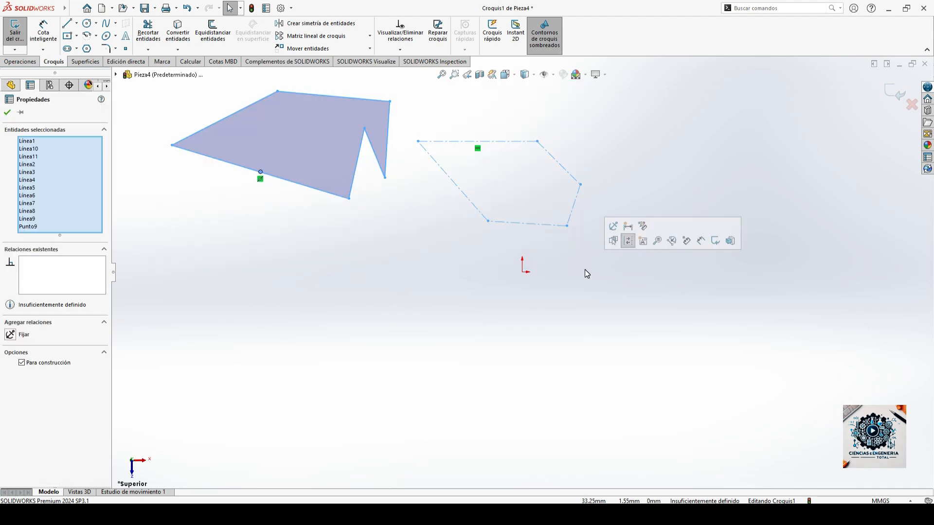
{"action": "key", "text": "Delete"}
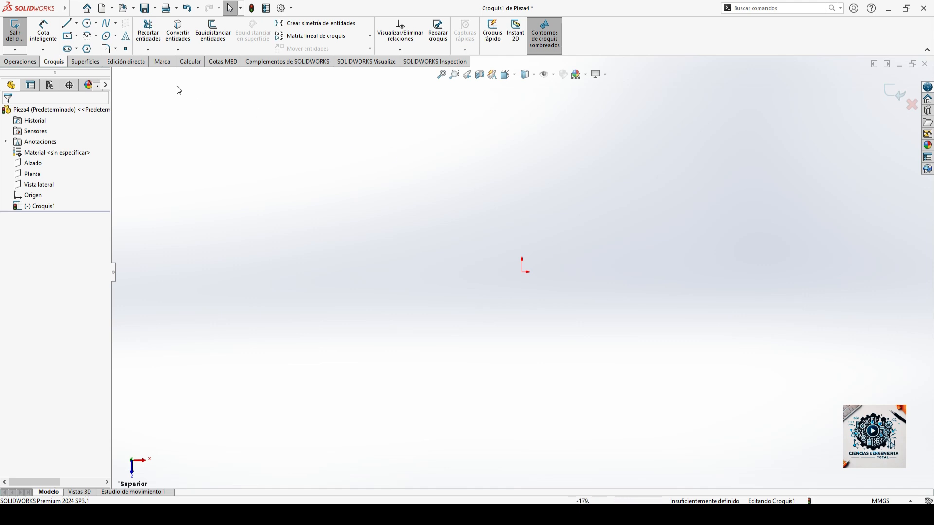
Draw a center rectangle about 68 × 37 mm to the origin's left and a corner rectangle about 57 × 36 mm to its upper right
{"action": "left_click", "coordinate": [68, 38]}
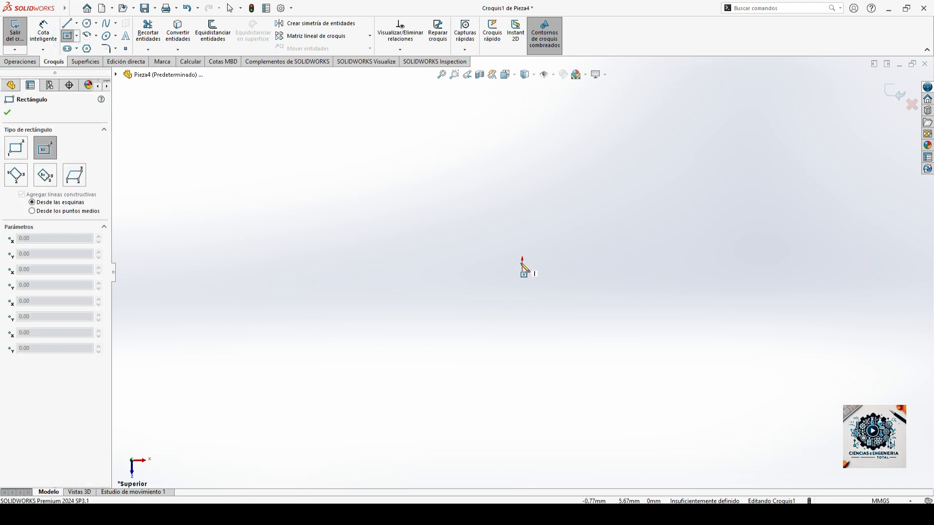
{"action": "left_click", "coordinate": [399, 221]}
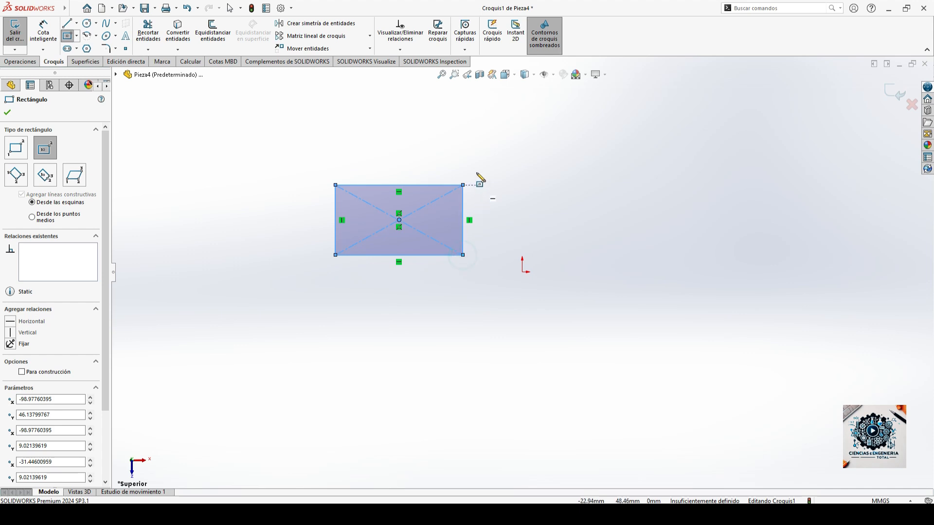
{"action": "left_click", "coordinate": [77, 37]}
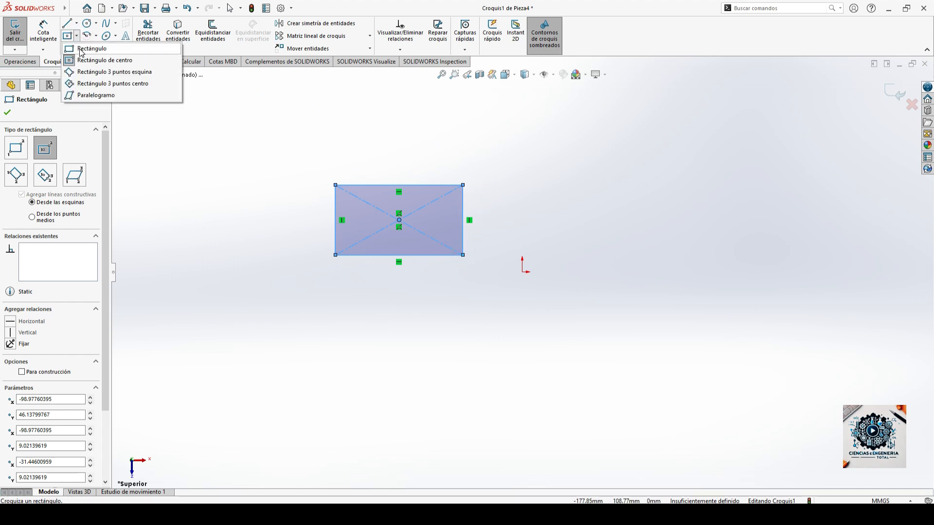
{"action": "left_click", "coordinate": [90, 49]}
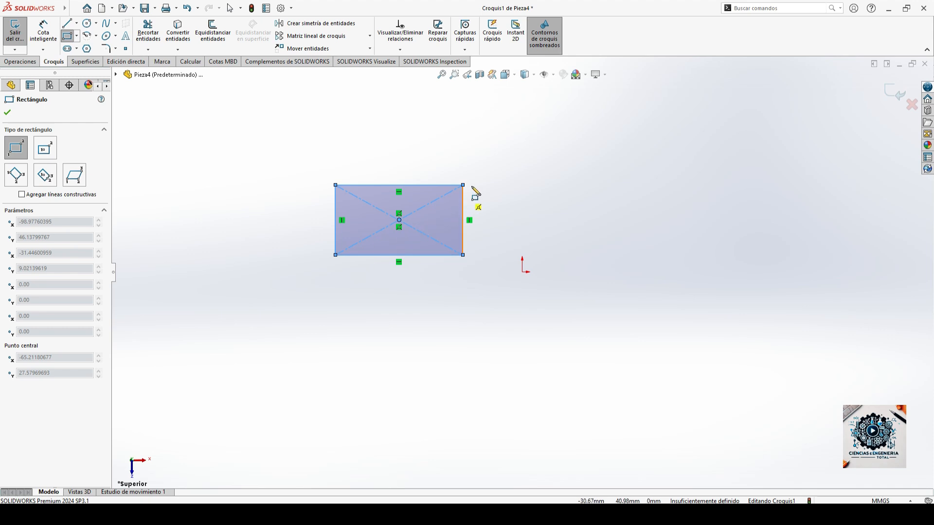
{"action": "left_click", "coordinate": [579, 185]}
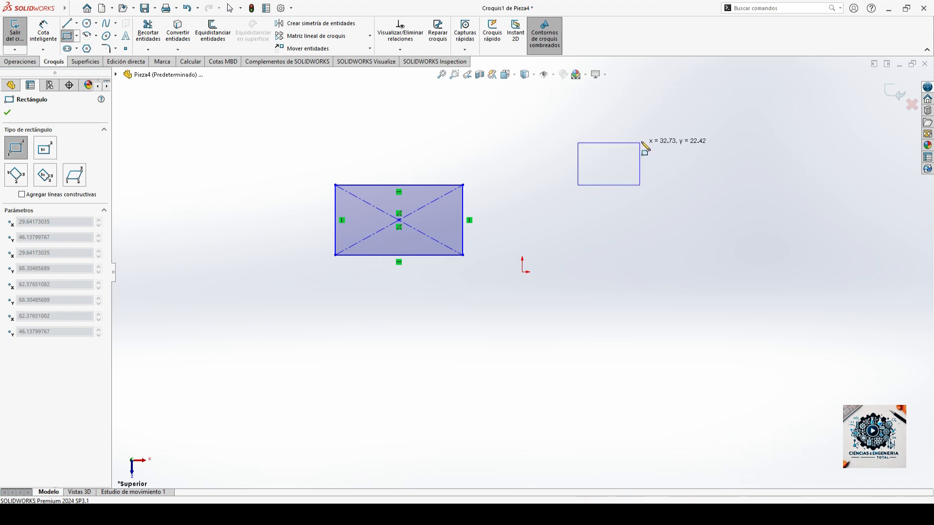
{"action": "left_click", "coordinate": [686, 117]}
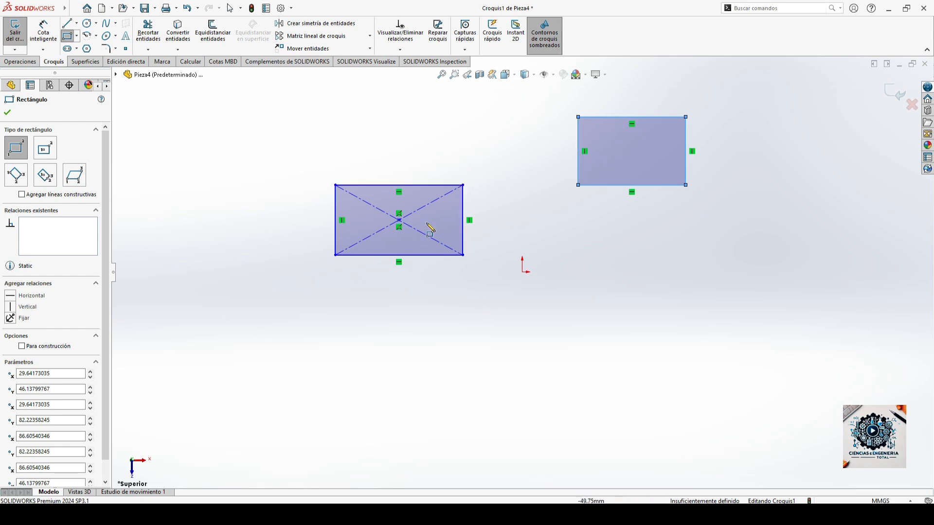
{"action": "key", "text": "Escape"}
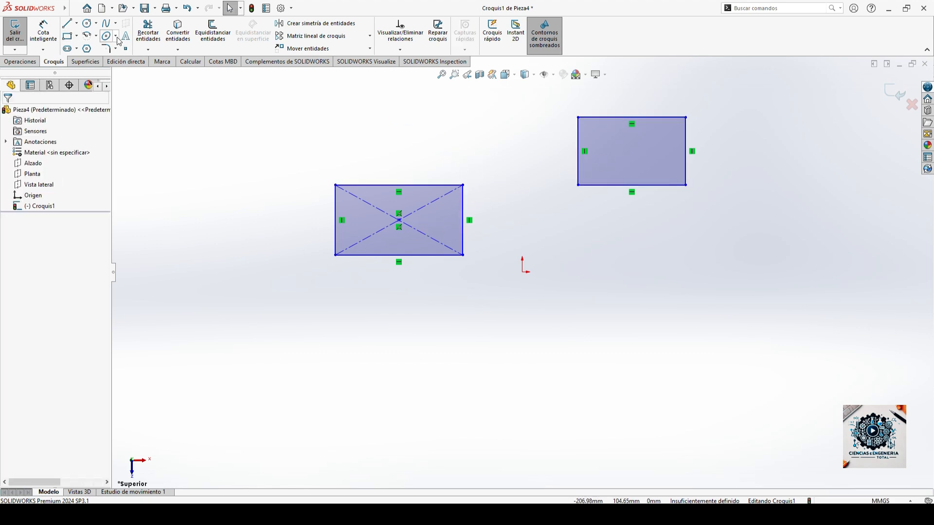
Draw a 3-point corner rectangle about 43 × 28 mm to the upper left of the center rectangle, with its base horizontal
{"action": "left_click", "coordinate": [77, 36]}
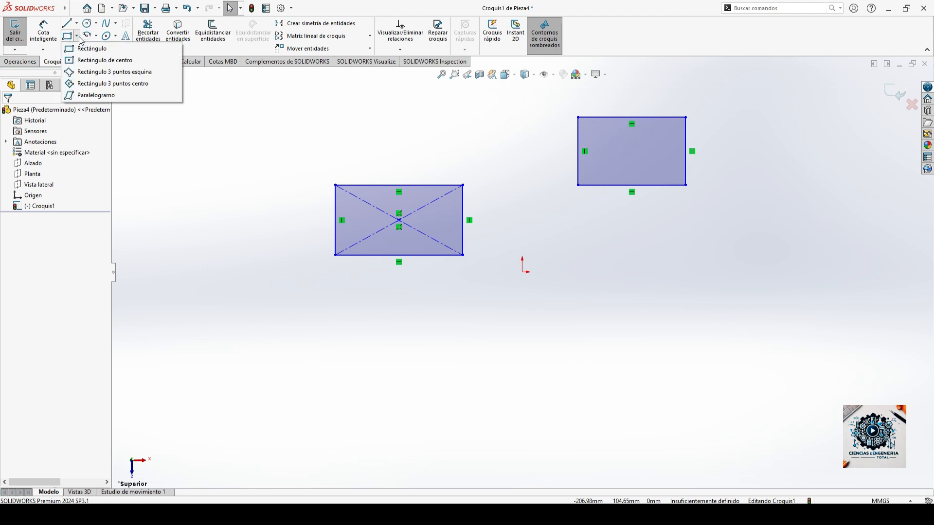
{"action": "left_click", "coordinate": [98, 73]}
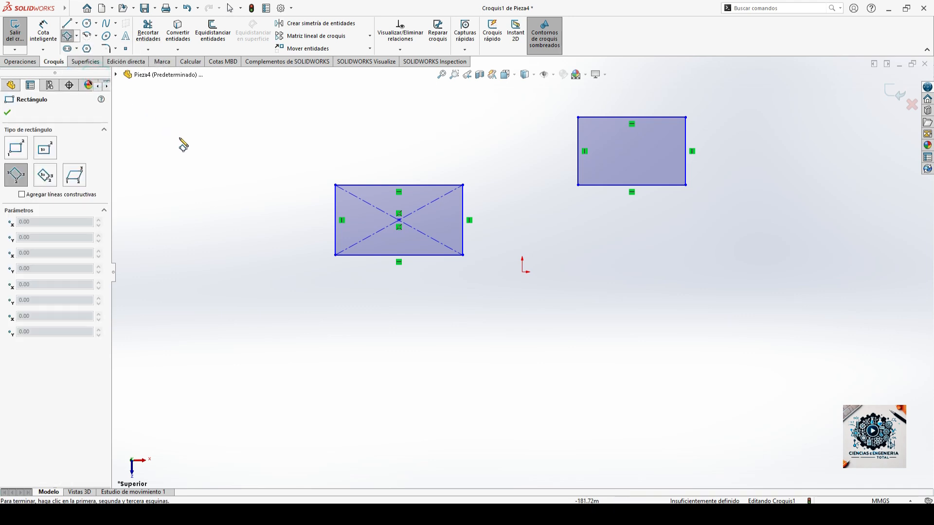
{"action": "left_click", "coordinate": [180, 150]}
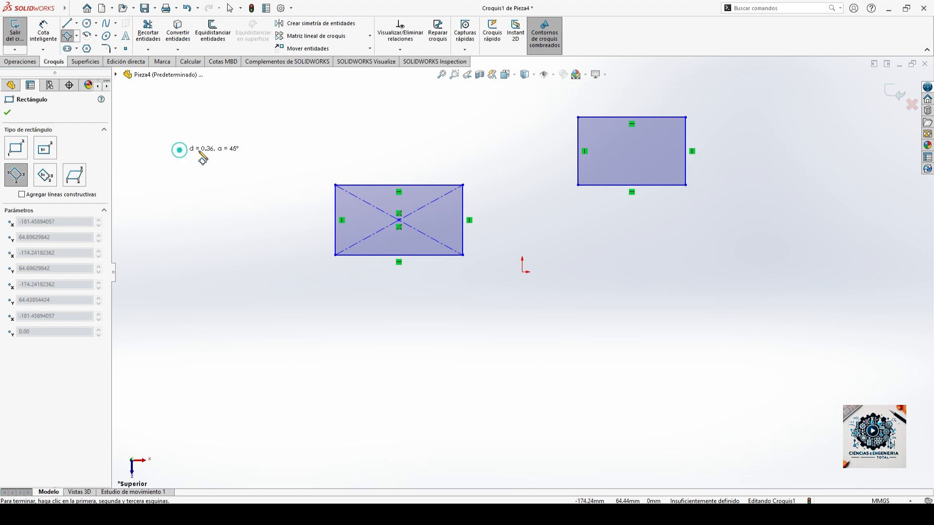
{"action": "left_click", "coordinate": [260, 150]}
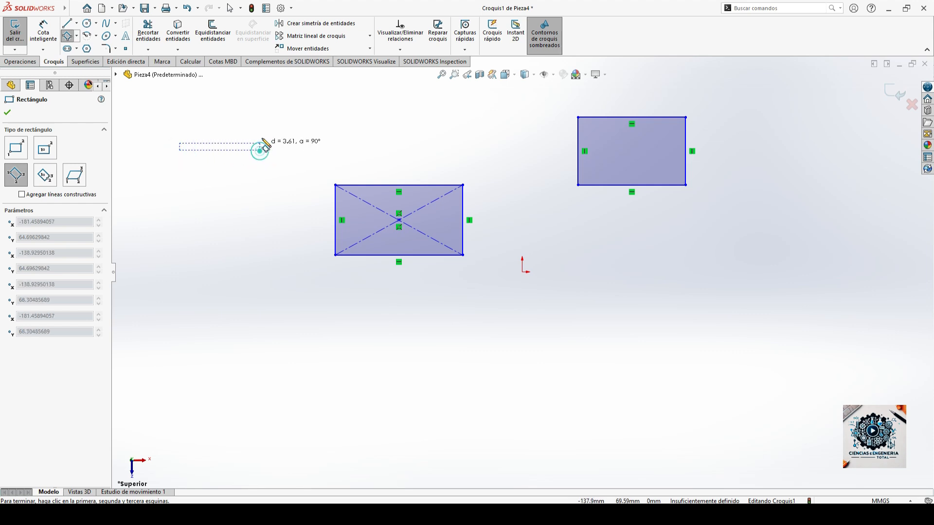
{"action": "left_click", "coordinate": [261, 97]}
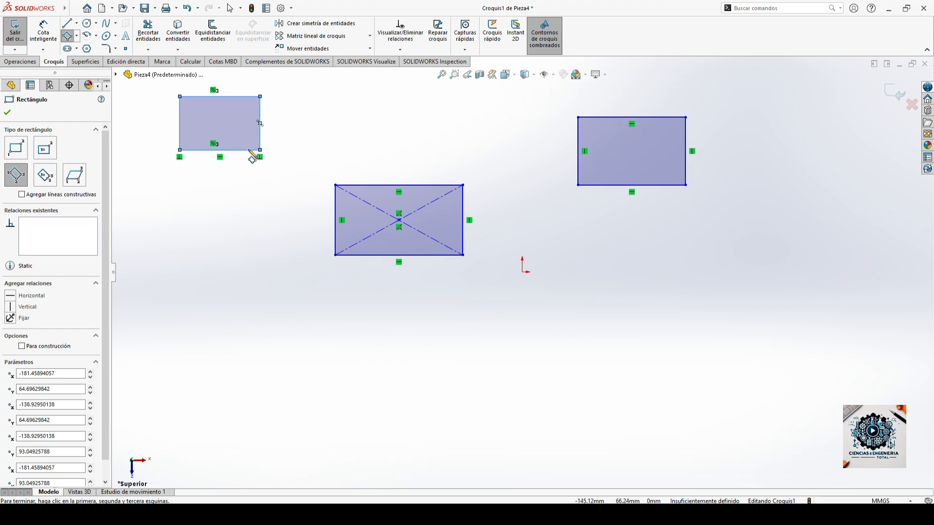
Draw a 3-point center rectangle about 54 × 42 mm to the lower left of the center rectangle, with horizontal and vertical sides
{"action": "key", "text": "Escape"}
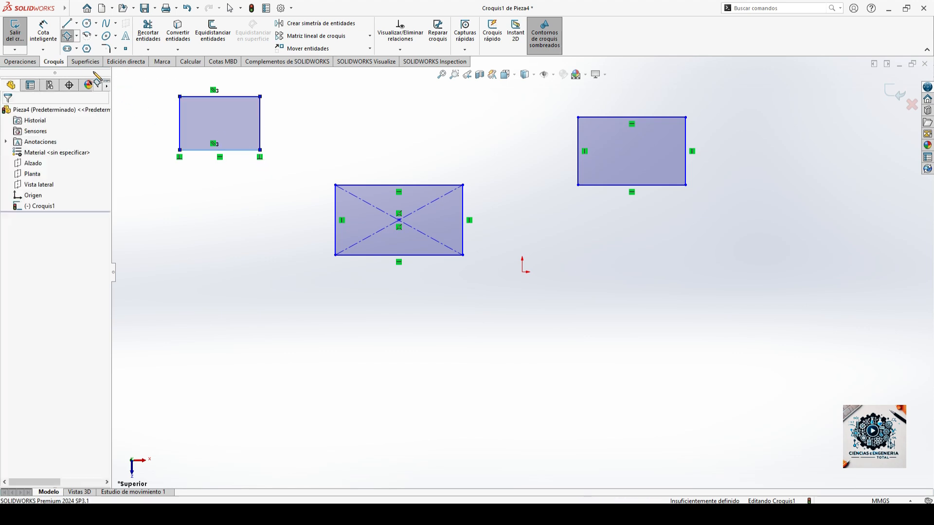
{"action": "left_click", "coordinate": [77, 36]}
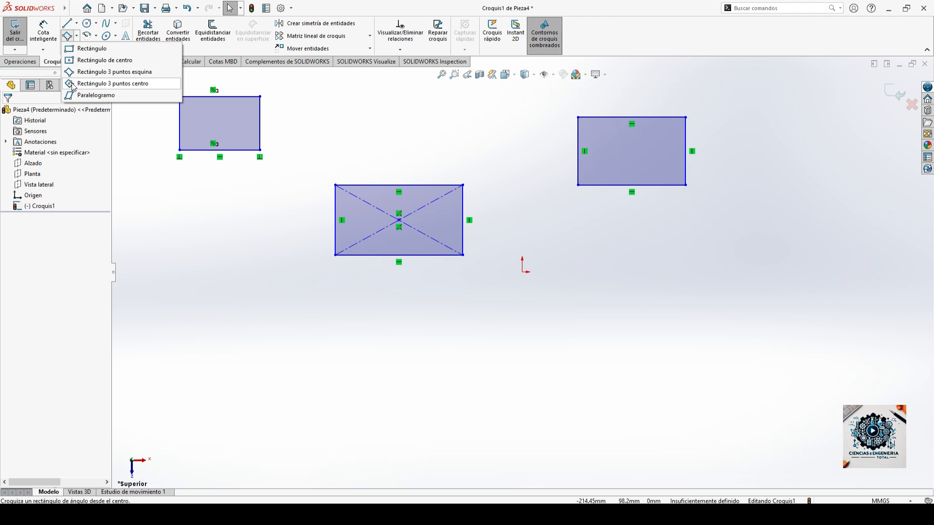
{"action": "left_click", "coordinate": [91, 85]}
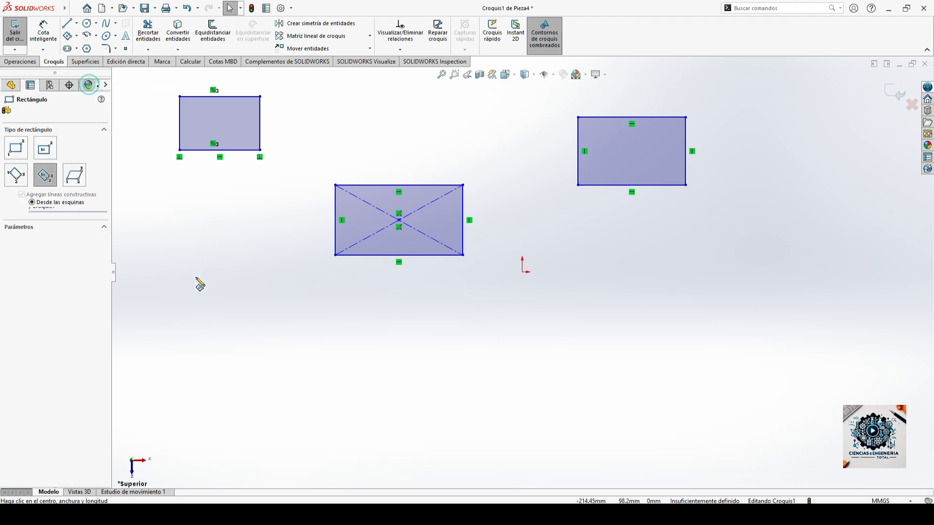
{"action": "left_click", "coordinate": [251, 345]}
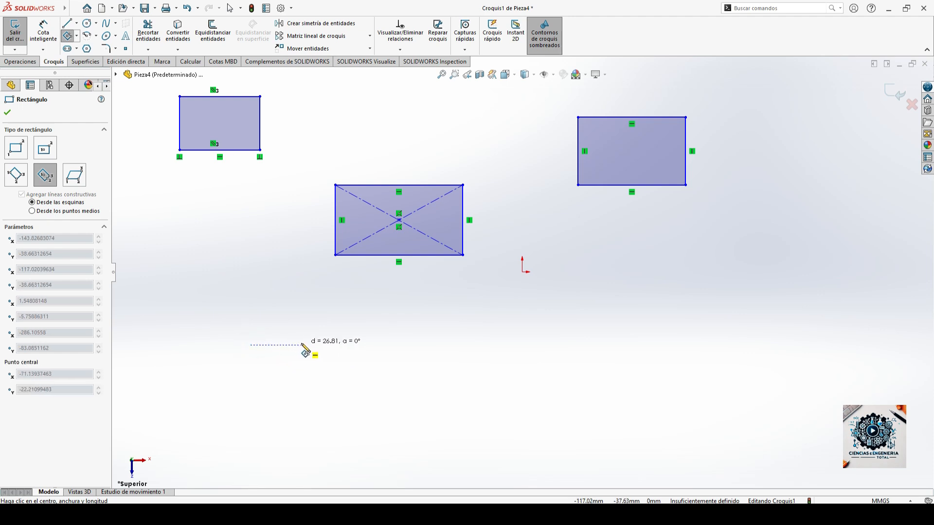
{"action": "left_click", "coordinate": [301, 345]}
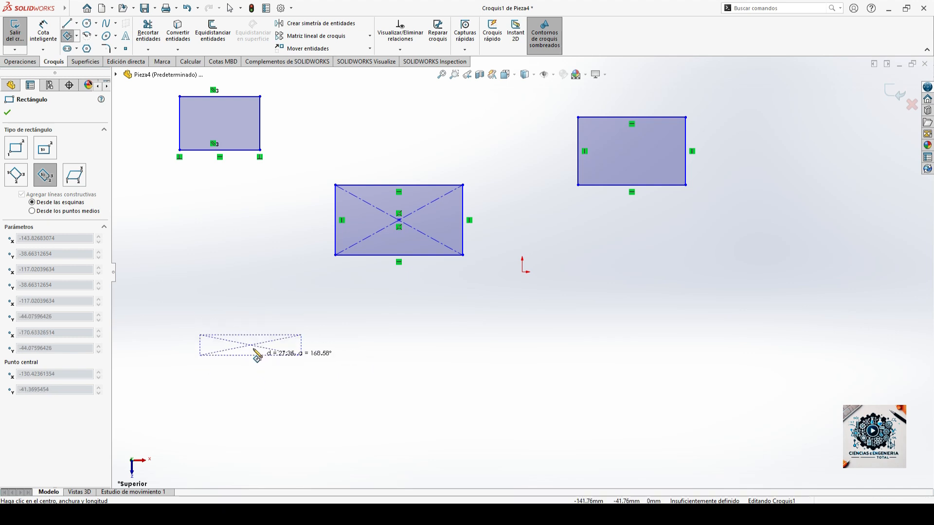
{"action": "left_click", "coordinate": [251, 385]}
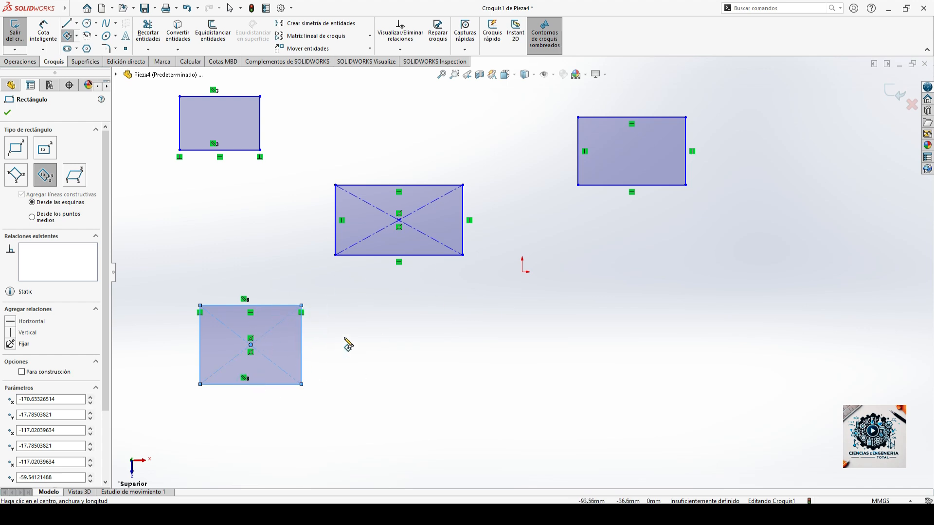
{"action": "key", "text": "Escape"}
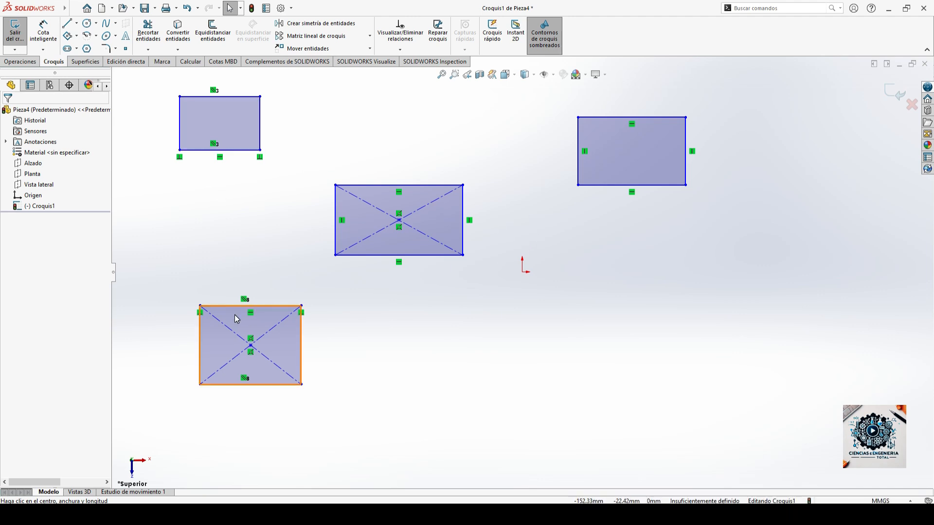
Draw a parallelogram to the origin's lower right with a base about 33 mm long and slanted sides about 68 mm long
{"action": "left_click", "coordinate": [78, 36]}
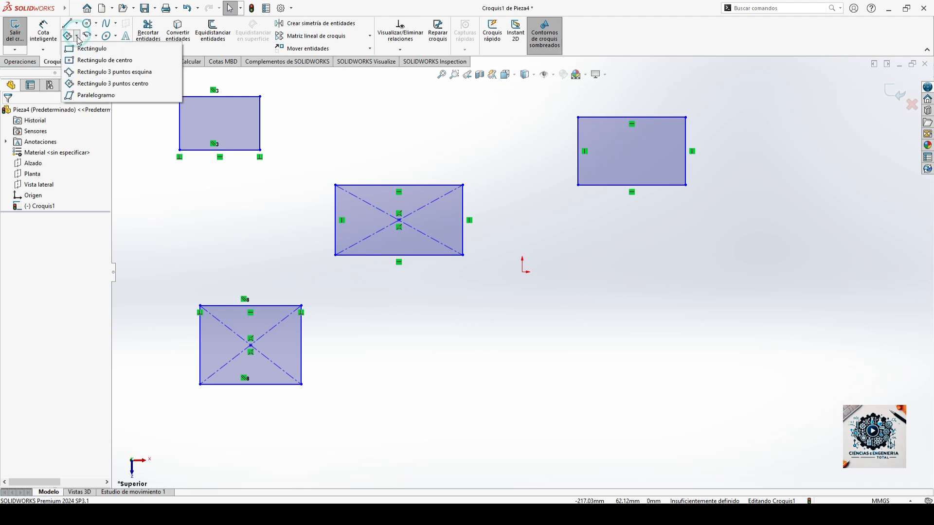
{"action": "left_click", "coordinate": [87, 95]}
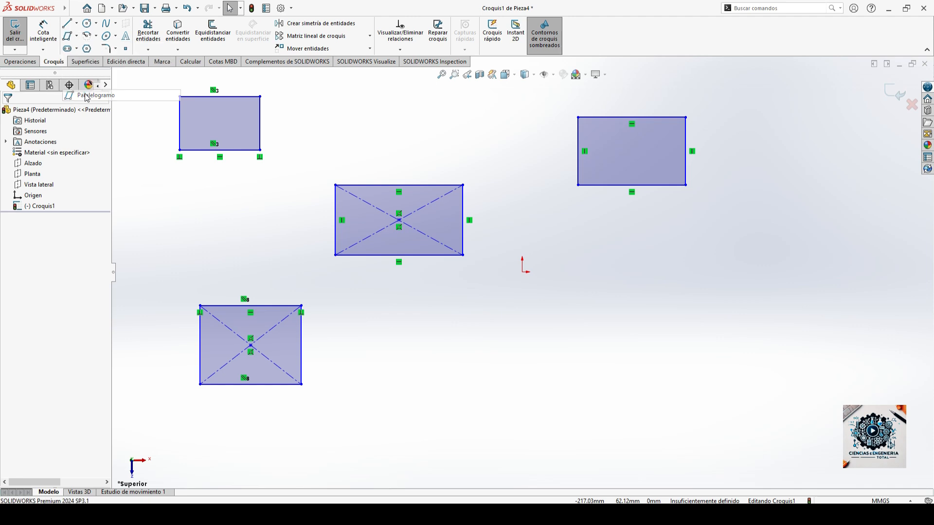
{"action": "left_click", "coordinate": [569, 356]}
{"action": "left_click", "coordinate": [631, 359]}
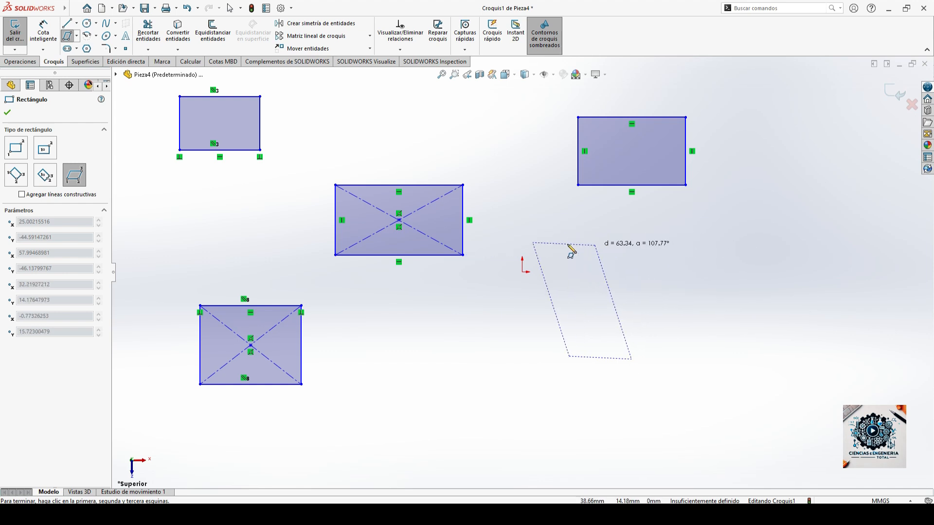
{"action": "left_click", "coordinate": [703, 252]}
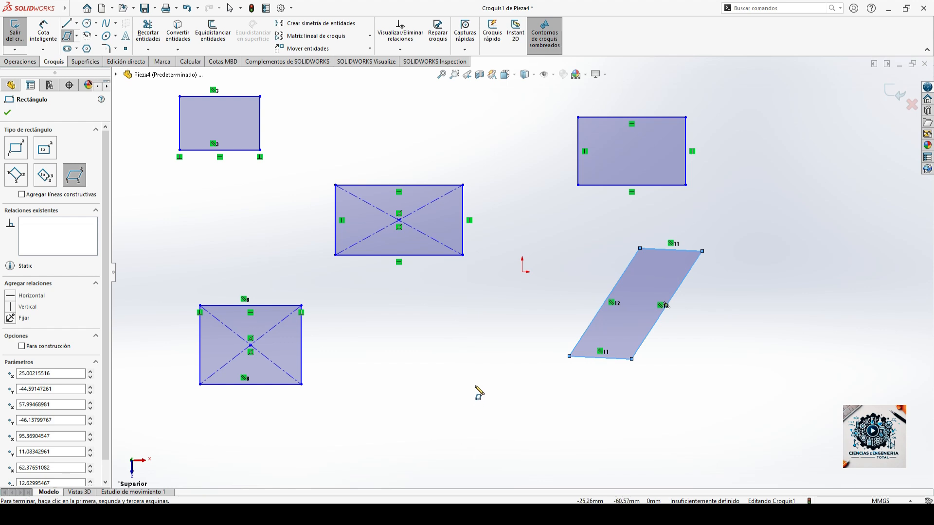
{"action": "key", "text": "Escape"}
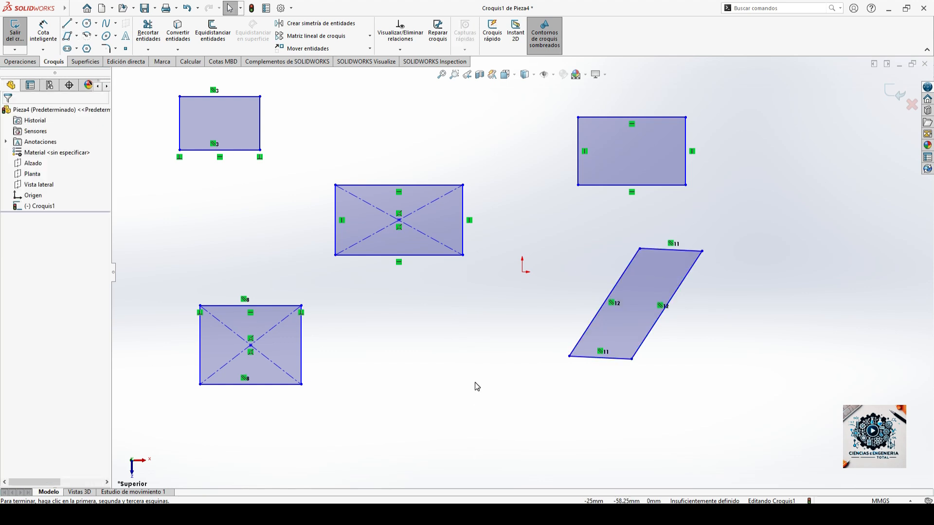
Extrude the four rectangles and the parallelogram together as a boss to a depth of 10 mm from the sketch plane
{"action": "mouse_move", "coordinate": [563, 284]}
{"action": "middle_mouse_down"}
{"action": "mouse_move", "coordinate": [532, 280]}
{"action": "mouse_move", "coordinate": [505, 295]}
{"action": "mouse_move", "coordinate": [532, 299]}
{"action": "middle_mouse_up"}
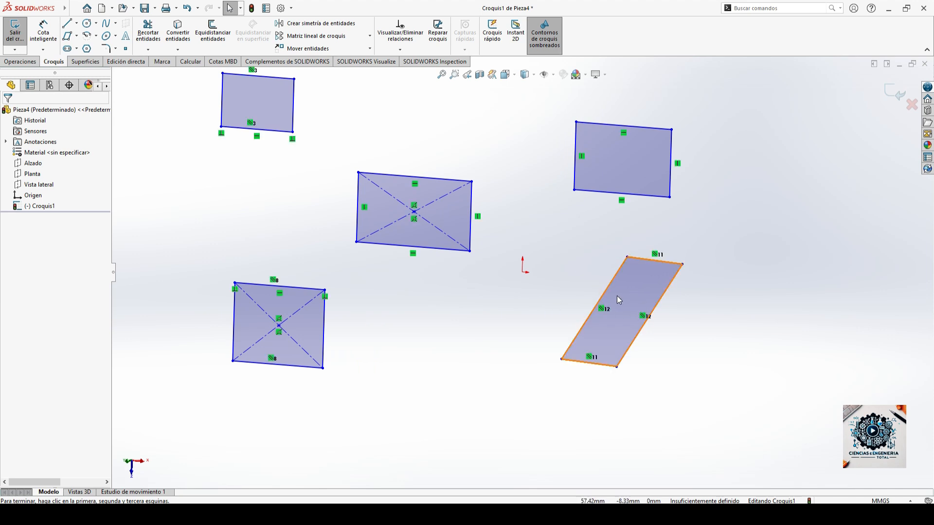
{"action": "scroll", "coordinate": [235, 188], "scroll_direction": "up", "scroll_amount": 3}
{"action": "scroll", "coordinate": [288, 161], "scroll_direction": "down", "scroll_amount": 1}
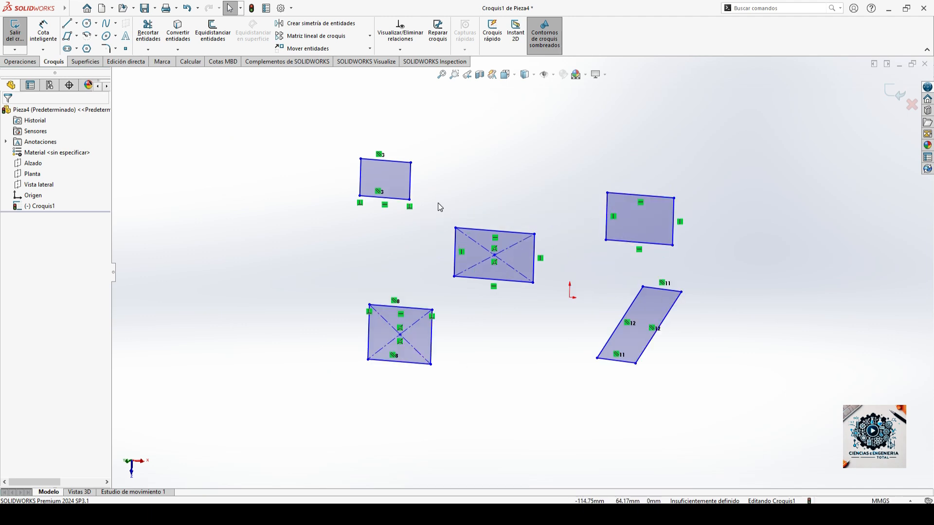
{"action": "middle_click_drag", "start_coordinate": [597, 247], "coordinate": [509, 307]}
{"action": "mouse_move", "coordinate": [555, 184]}
{"action": "middle_mouse_down"}
{"action": "mouse_move", "coordinate": [477, 219]}
{"action": "mouse_move", "coordinate": [565, 209]}
{"action": "mouse_move", "coordinate": [582, 240]}
{"action": "mouse_move", "coordinate": [484, 261]}
{"action": "mouse_move", "coordinate": [501, 267]}
{"action": "mouse_move", "coordinate": [582, 224]}
{"action": "middle_mouse_up"}
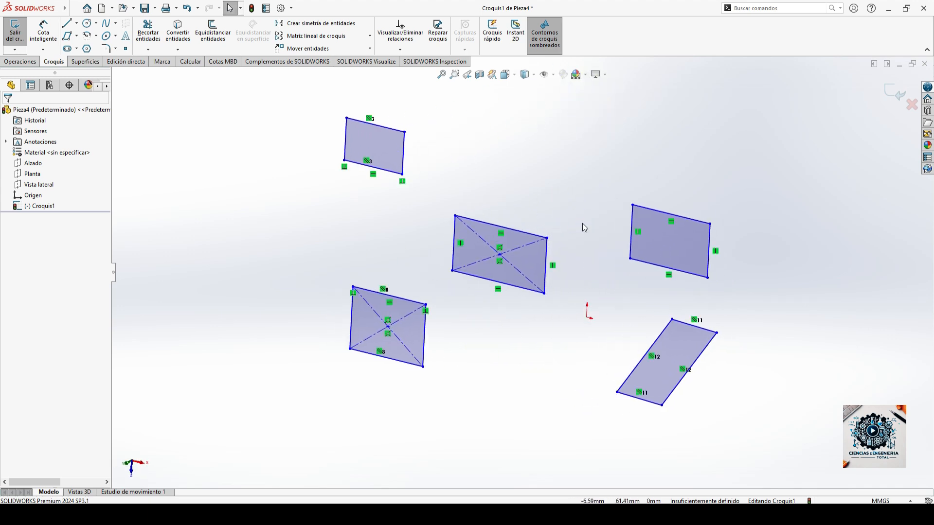
{"action": "left_click", "coordinate": [22, 62]}
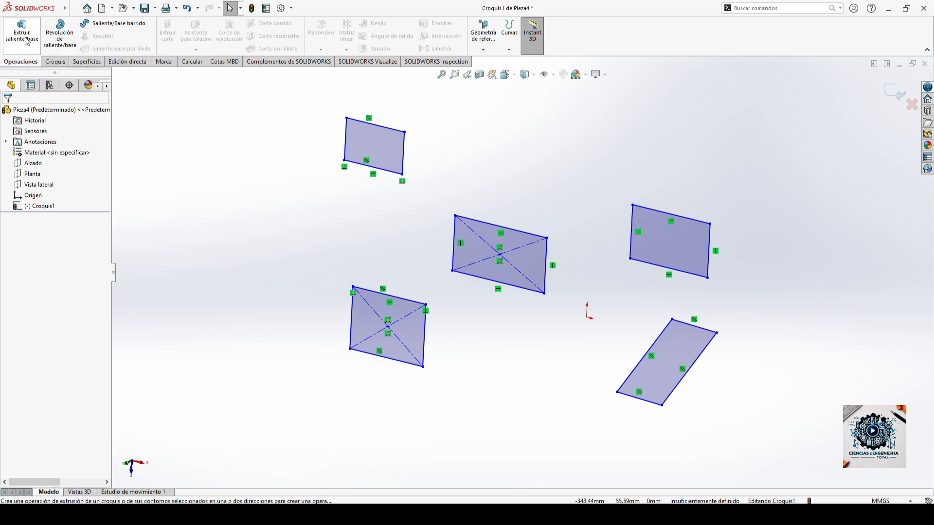
{"action": "left_click", "coordinate": [23, 39]}
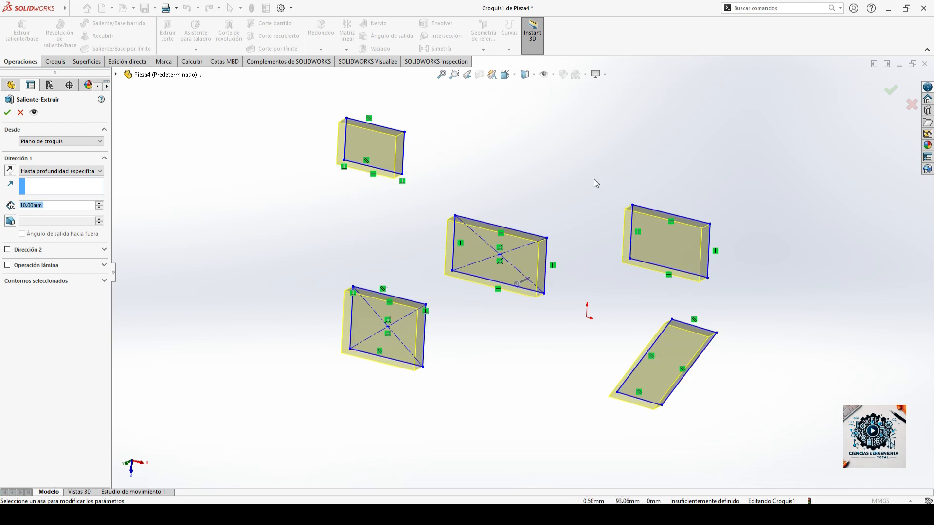
{"action": "mouse_move", "coordinate": [584, 158]}
{"action": "middle_mouse_down"}
{"action": "mouse_move", "coordinate": [542, 184]}
{"action": "mouse_move", "coordinate": [544, 194]}
{"action": "mouse_move", "coordinate": [561, 193]}
{"action": "middle_mouse_up"}
{"action": "left_click", "coordinate": [8, 113]}
{"action": "middle_click_drag", "start_coordinate": [498, 384], "coordinate": [547, 339]}
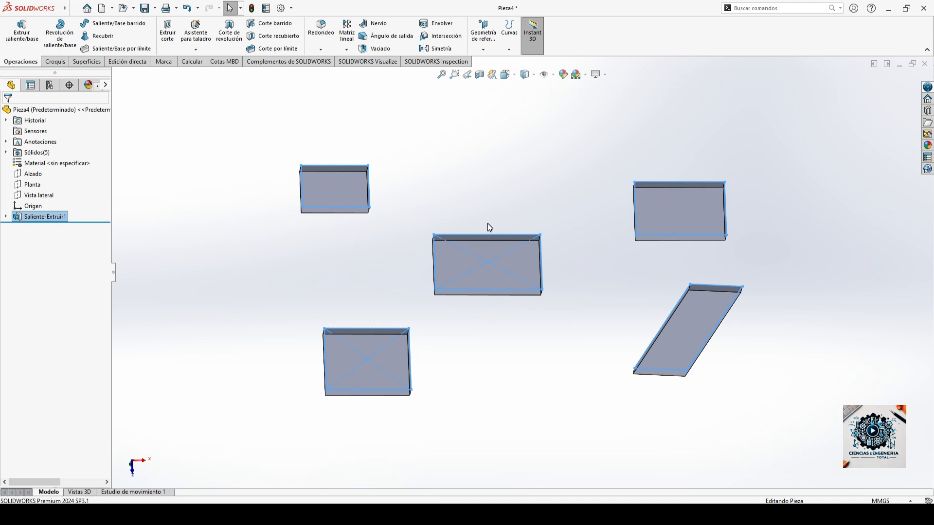
Delete the boss extrusion of the rectangles and the parallelogram while keeping its sketch
{"action": "right_click", "coordinate": [22, 218]}
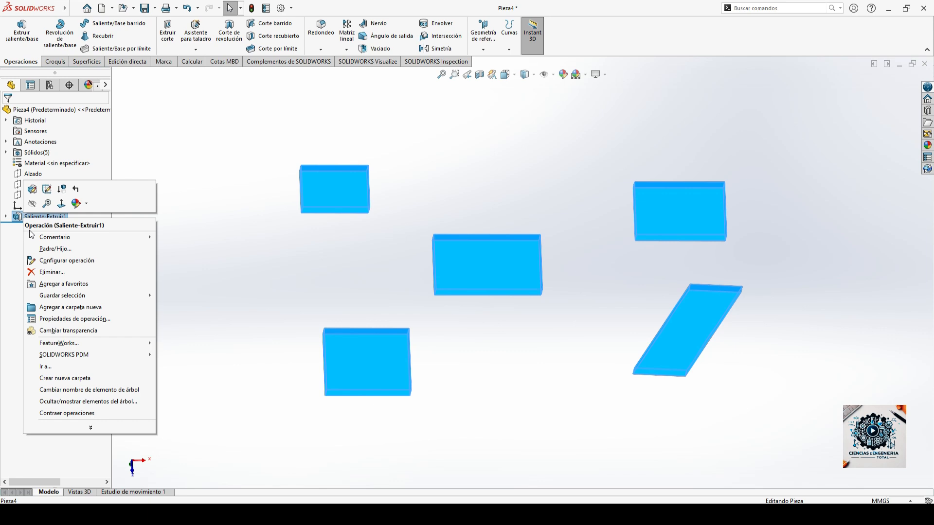
{"action": "left_click", "coordinate": [45, 270]}
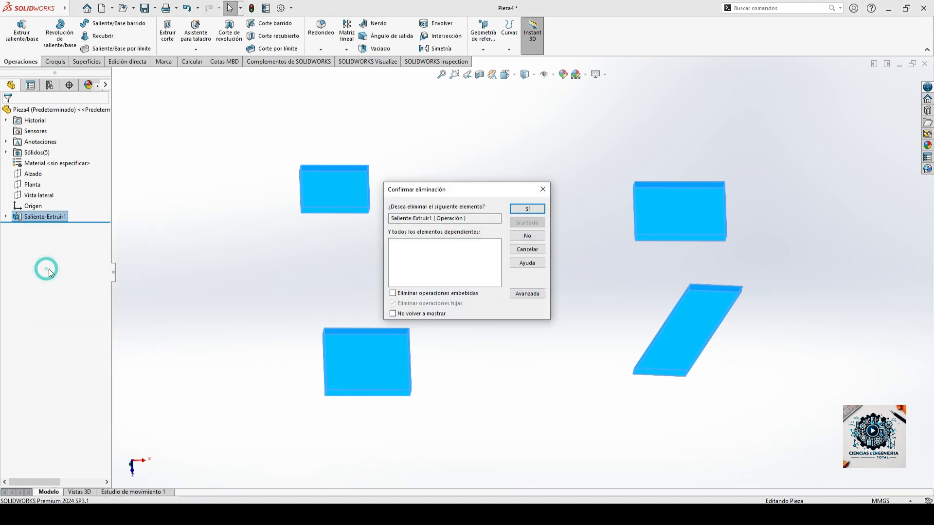
{"action": "left_click", "coordinate": [527, 209]}
{"action": "right_click", "coordinate": [39, 210]}
{"action": "left_click", "coordinate": [42, 178]}
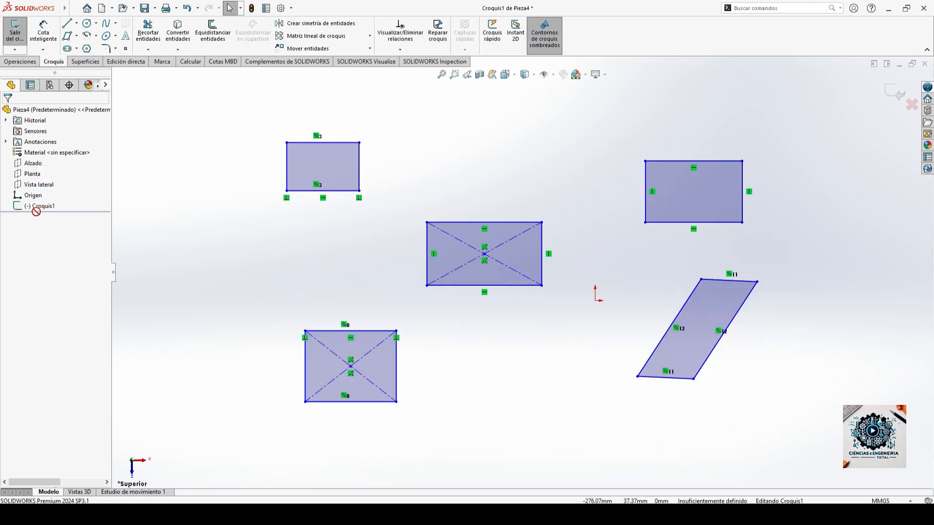
{"action": "right_click", "coordinate": [55, 207]}
{"action": "left_click", "coordinate": [485, 178]}
{"action": "left_click", "coordinate": [915, 108]}
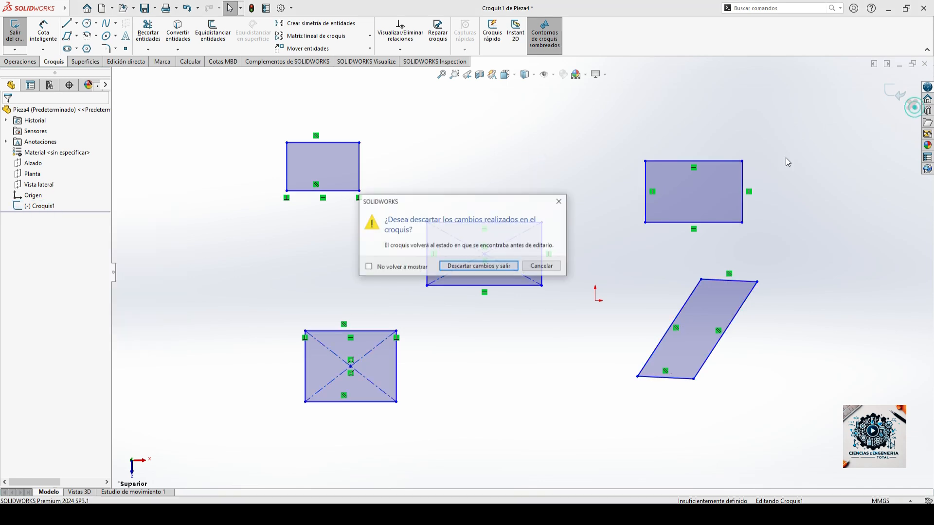
{"action": "left_click", "coordinate": [498, 268]}
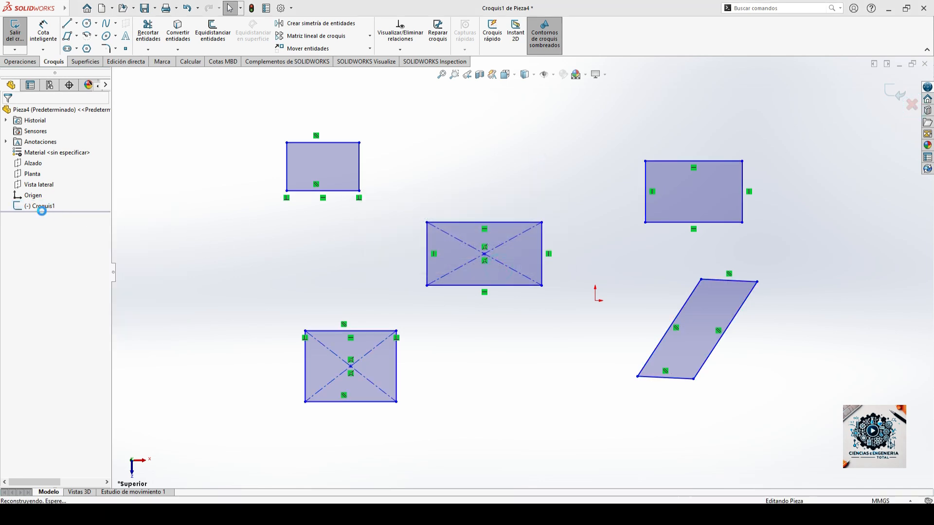
Delete the sketch Croquis1 with all its rectangles and the parallelogram from the part
{"action": "right_click", "coordinate": [40, 209]}
{"action": "left_click", "coordinate": [64, 276]}
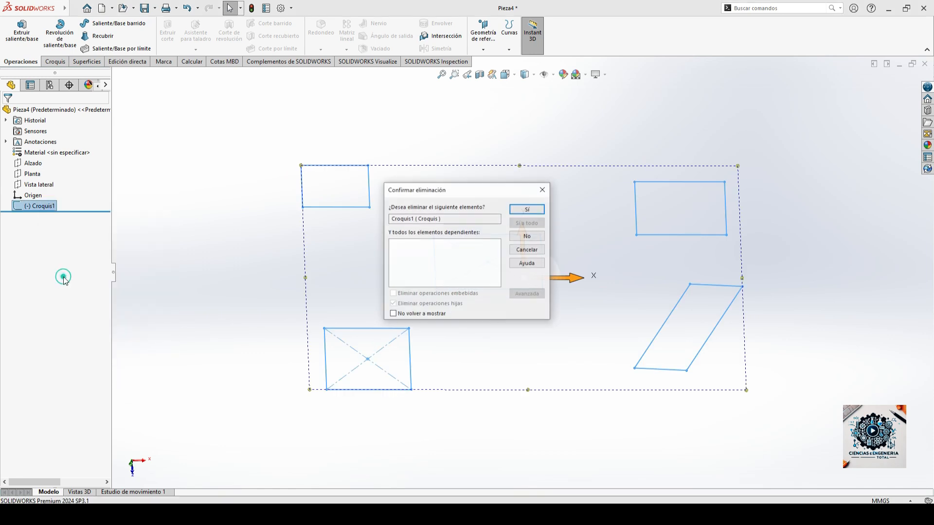
{"action": "left_click", "coordinate": [522, 207]}
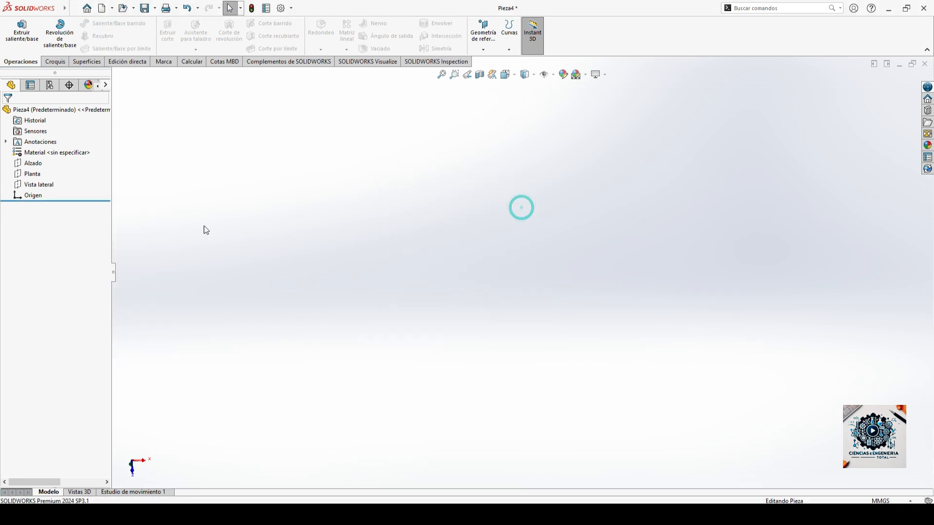
Start a new sketch on the Planta plane and draw a circle centered on the origin with a radius of about 88 mm
{"action": "left_click", "coordinate": [29, 175]}
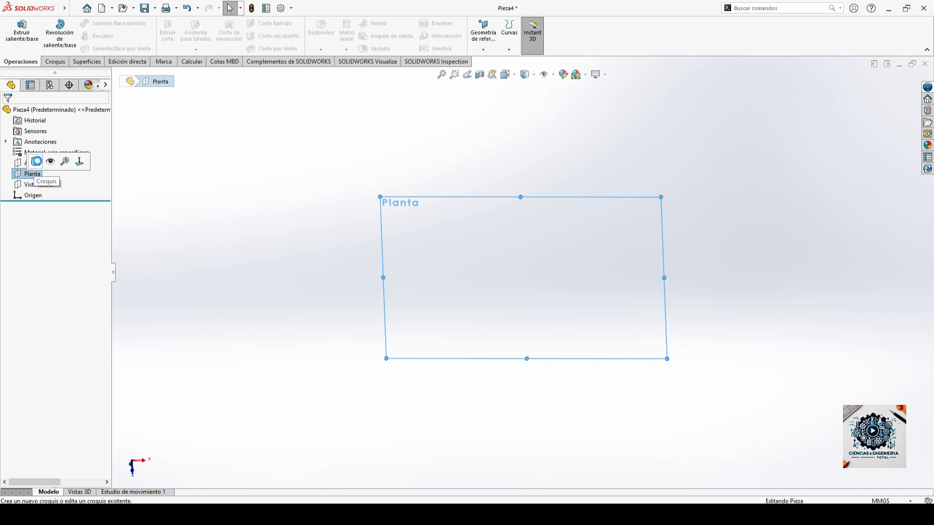
{"action": "left_click", "coordinate": [36, 161]}
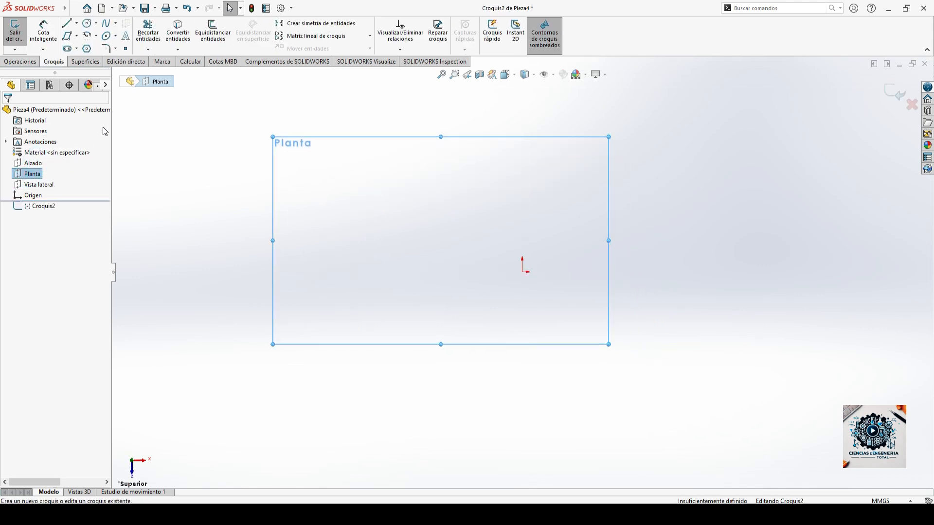
{"action": "left_click", "coordinate": [87, 24]}
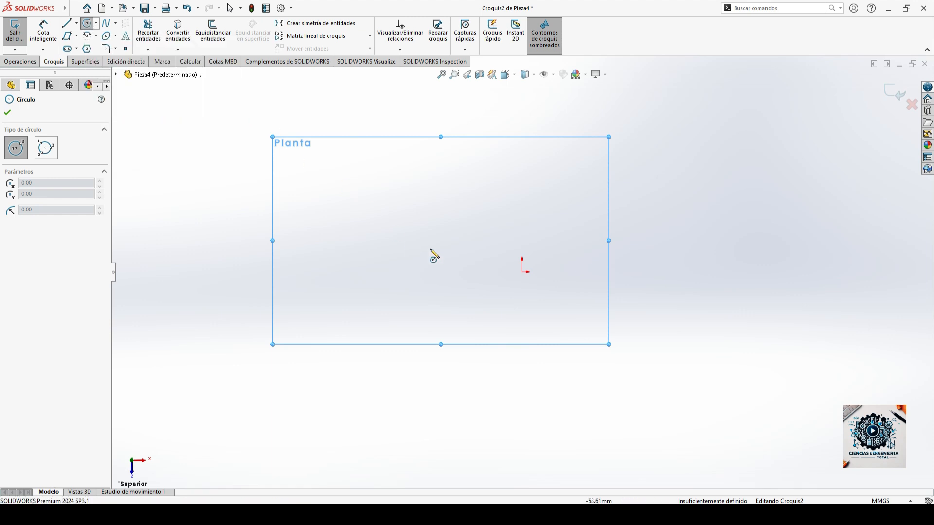
{"action": "left_click", "coordinate": [523, 273]}
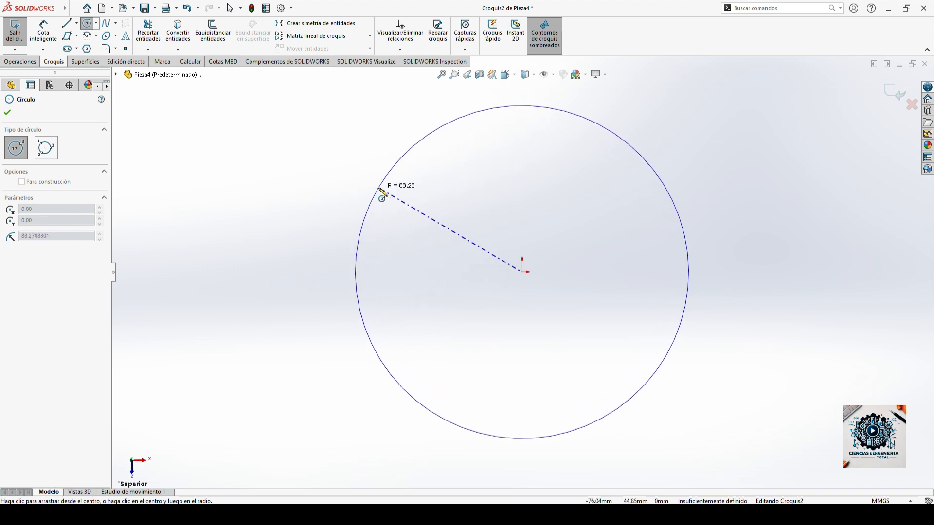
{"action": "left_click", "coordinate": [380, 189]}
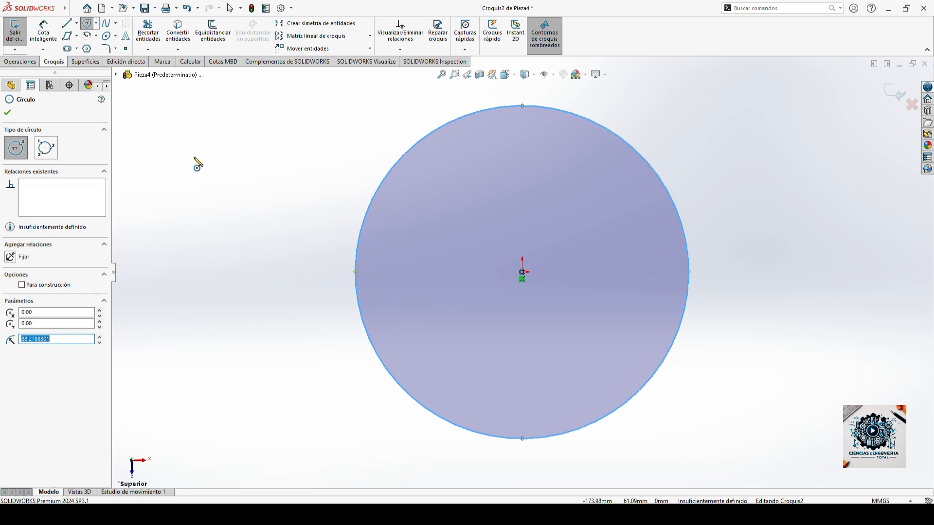
{"action": "key", "text": "Escape"}
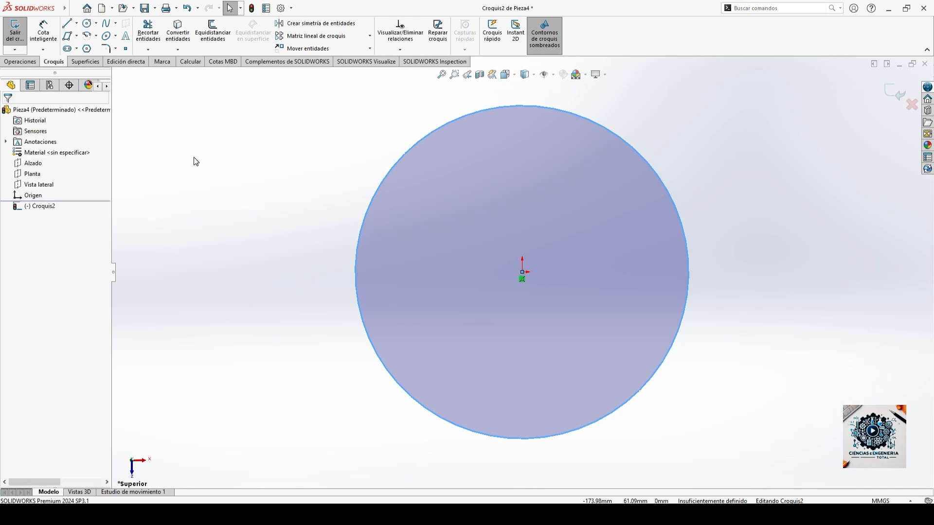
Extrude the circle as a boss from the sketch plane to a depth of 125 mm
{"action": "scroll", "coordinate": [560, 291], "scroll_direction": "up", "scroll_amount": 4}
{"action": "middle_click_drag", "start_coordinate": [464, 251], "coordinate": [331, 259]}
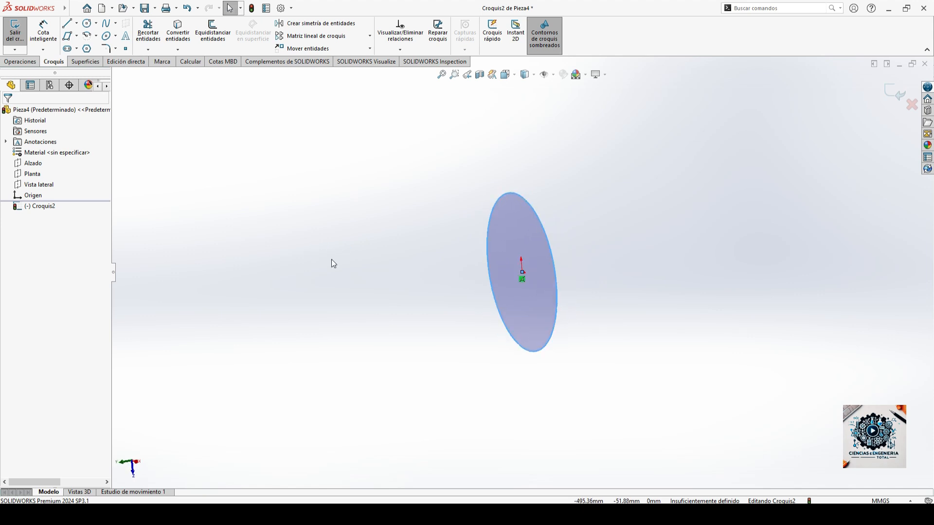
{"action": "left_click", "coordinate": [18, 62]}
{"action": "left_click", "coordinate": [22, 30]}
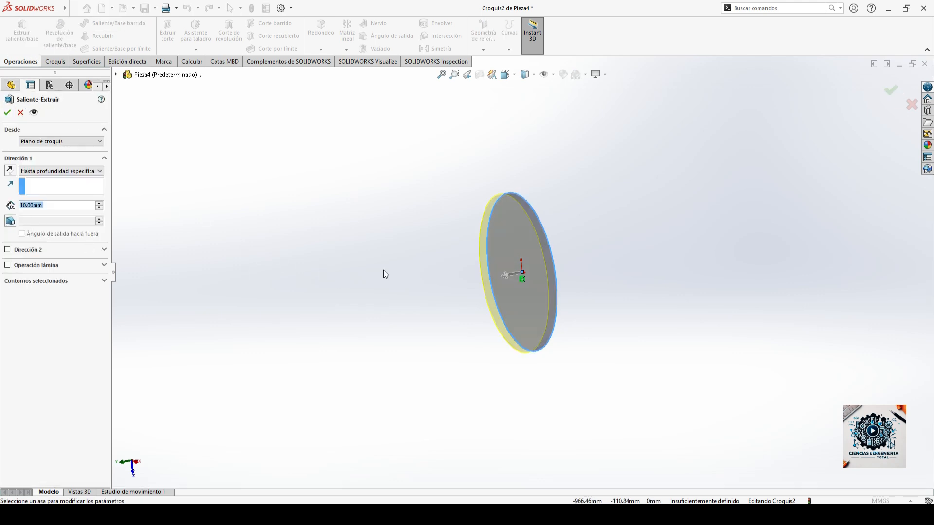
{"action": "left_click_drag", "start_coordinate": [506, 275], "coordinate": [344, 303]}
{"action": "left_click", "coordinate": [345, 303]}
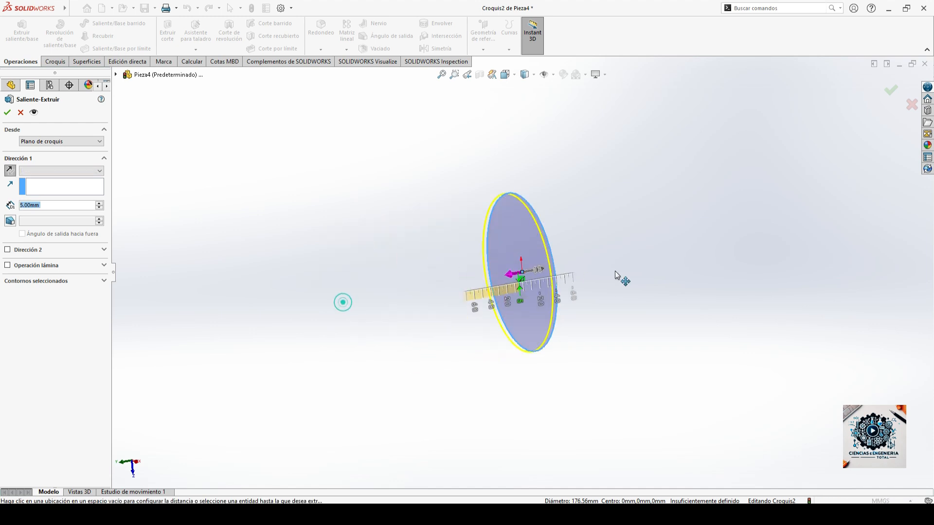
{"action": "left_click", "coordinate": [428, 302]}
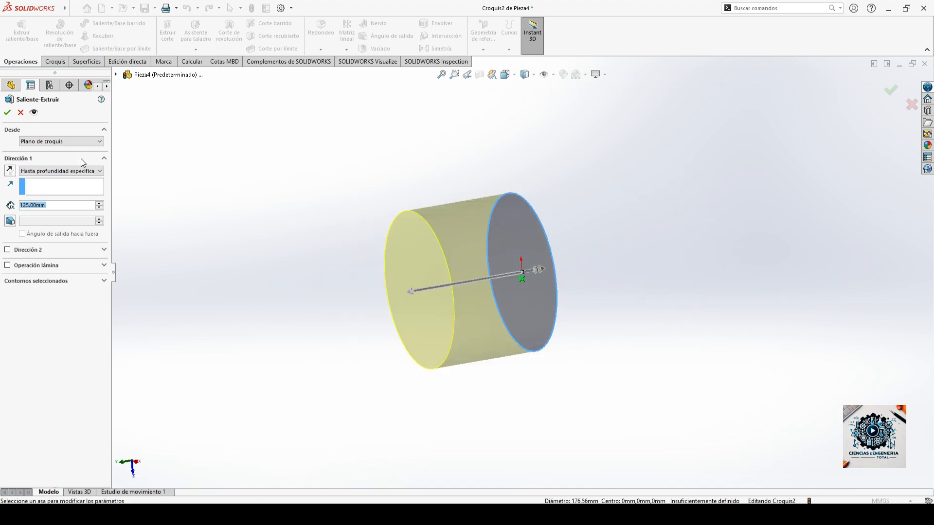
{"action": "left_click", "coordinate": [44, 172]}
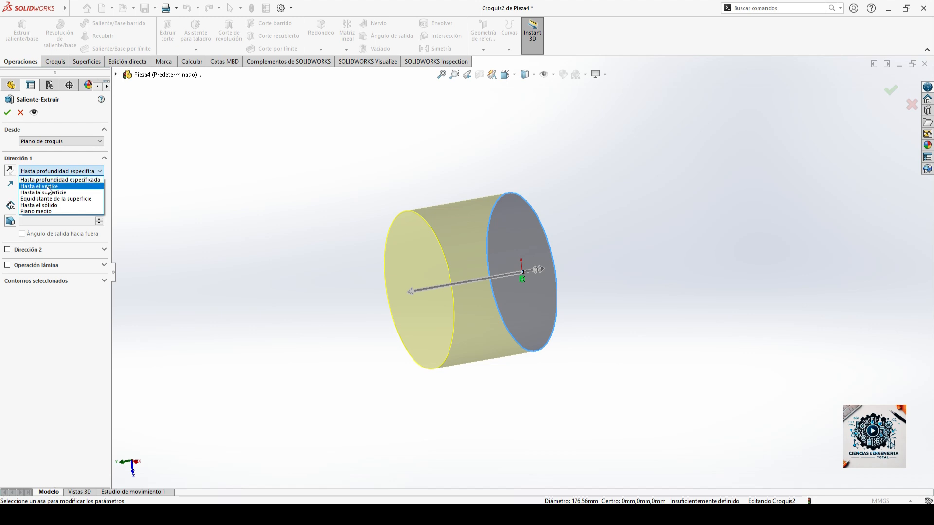
{"action": "left_click", "coordinate": [74, 162]}
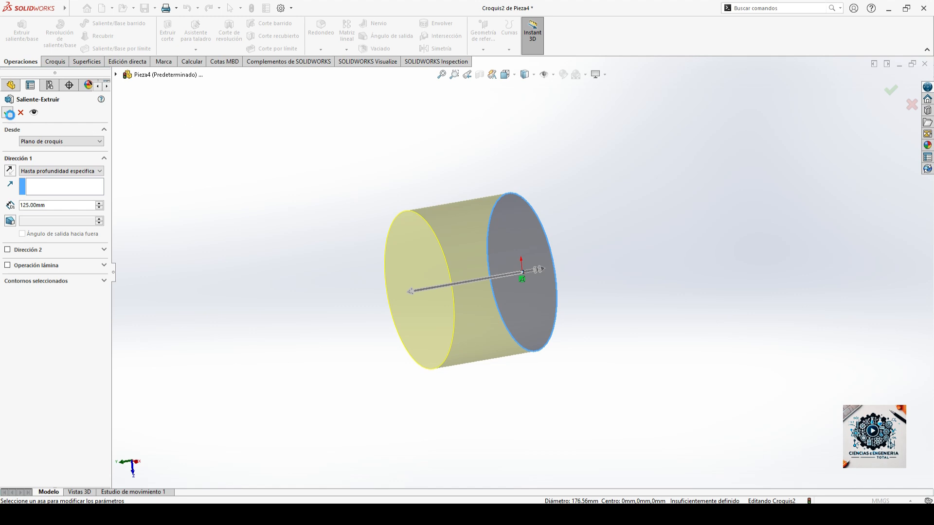
{"action": "left_click", "coordinate": [10, 114]}
{"action": "middle_click_drag", "start_coordinate": [328, 217], "coordinate": [384, 254]}
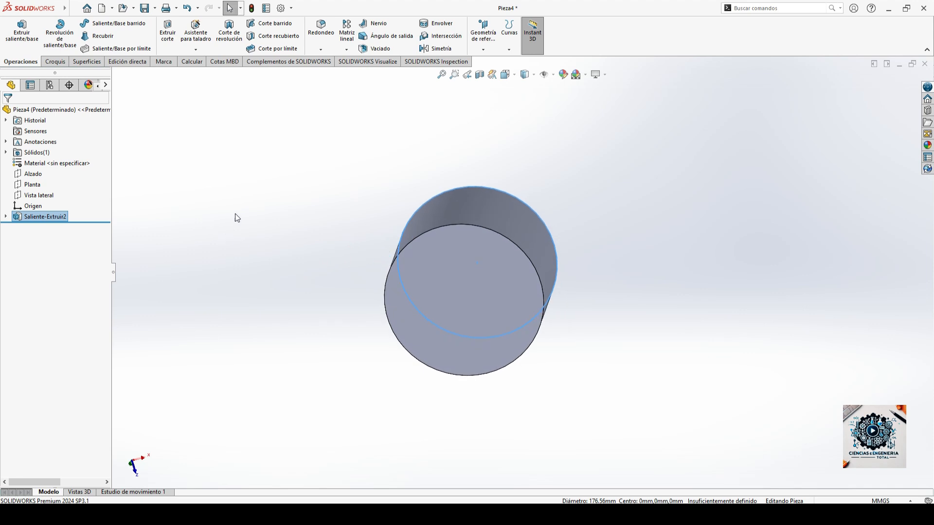
Delete the circle's boss extrusion while keeping its sketch, and reopen sketch Croquis2 for editing
{"action": "right_click", "coordinate": [20, 219]}
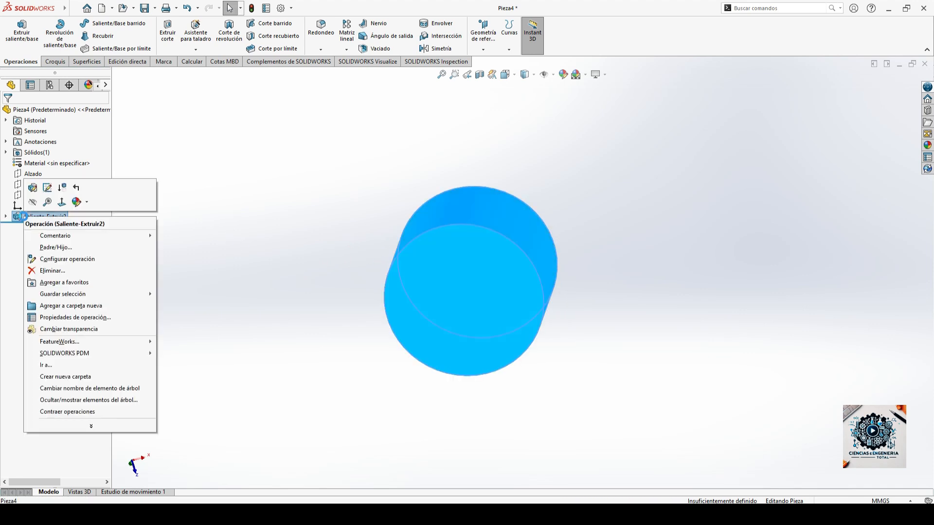
{"action": "left_click", "coordinate": [50, 270]}
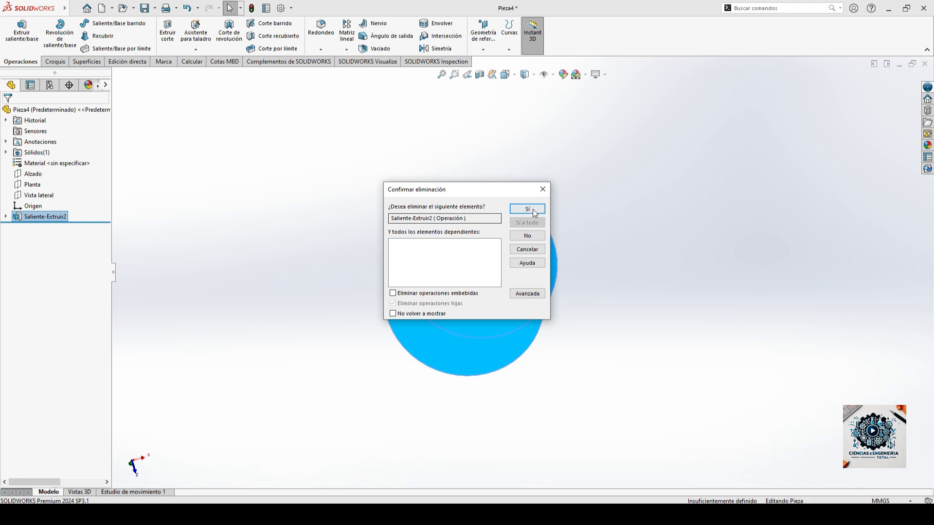
{"action": "left_click", "coordinate": [533, 209]}
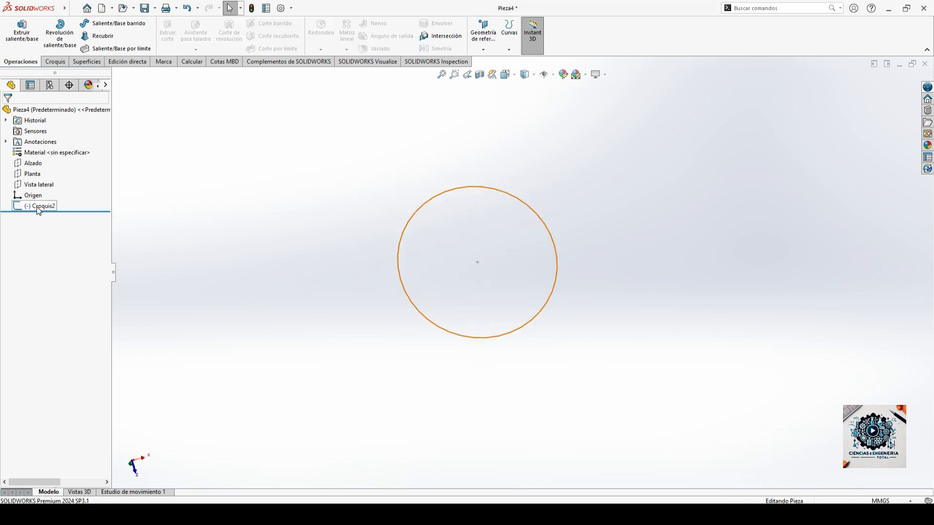
{"action": "left_click", "coordinate": [39, 208]}
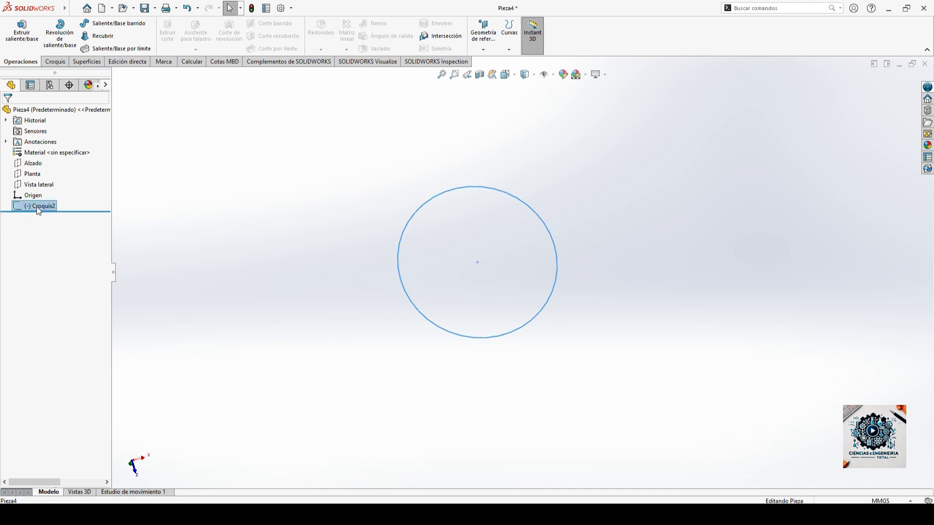
{"action": "right_click", "coordinate": [37, 207]}
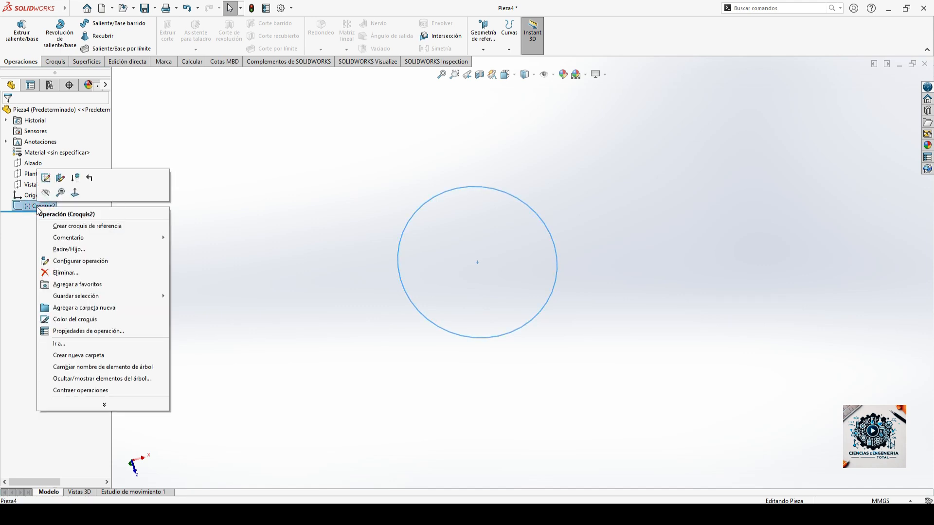
{"action": "left_click", "coordinate": [48, 179]}
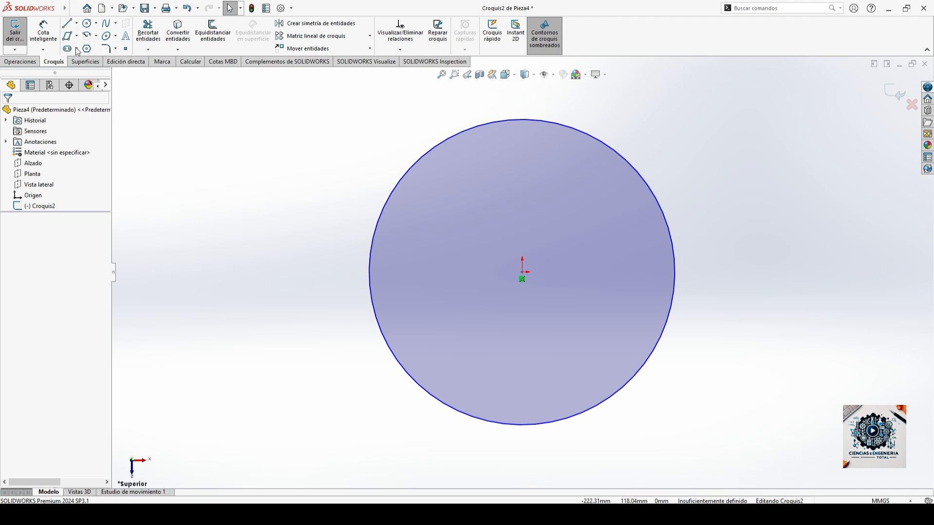
Draw a three-point perimeter circle with a radius of about 63 mm to the left of the origin-centered circle
{"action": "left_click", "coordinate": [96, 23]}
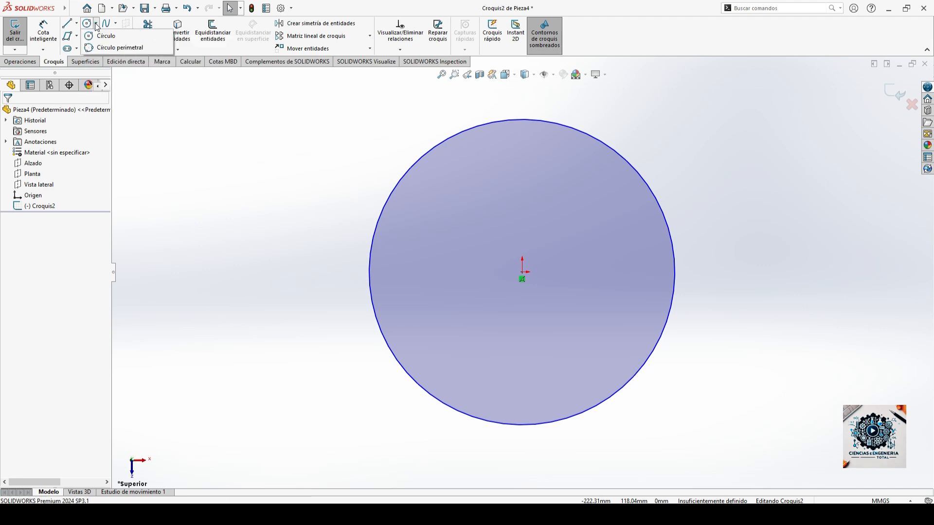
{"action": "left_click", "coordinate": [108, 49]}
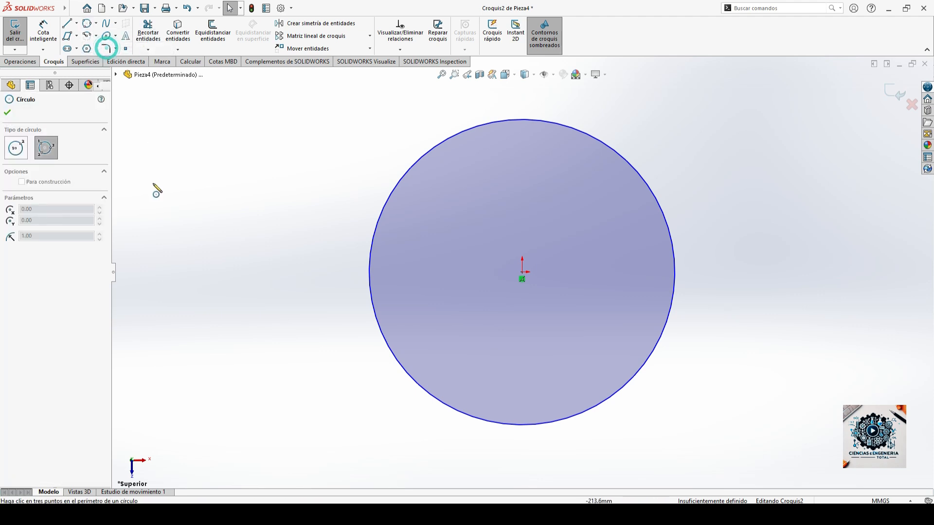
{"action": "key", "text": "z"}
{"action": "left_click", "coordinate": [191, 201]}
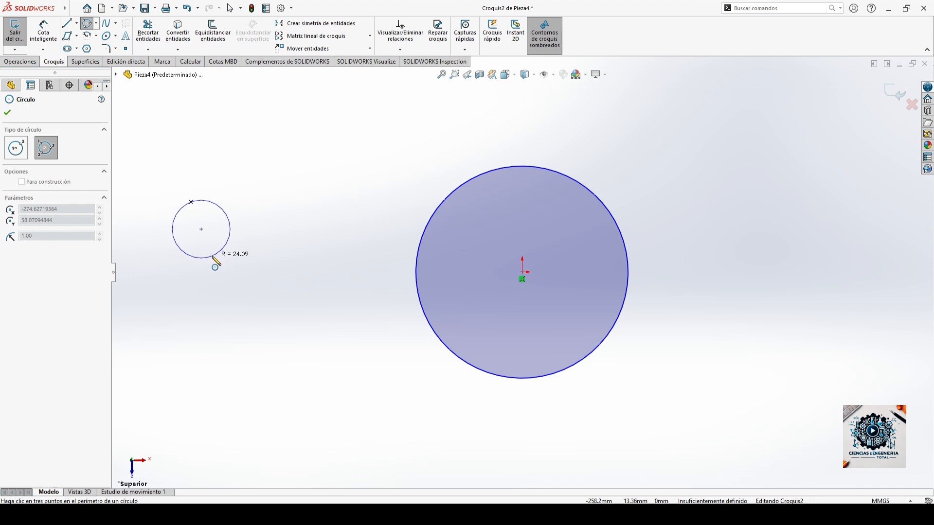
{"action": "left_click", "coordinate": [235, 275]}
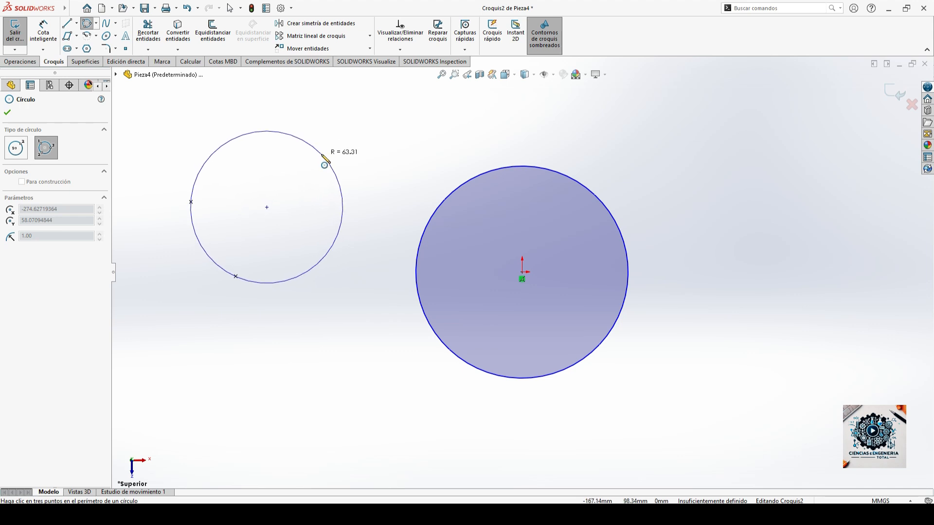
{"action": "left_click", "coordinate": [324, 156]}
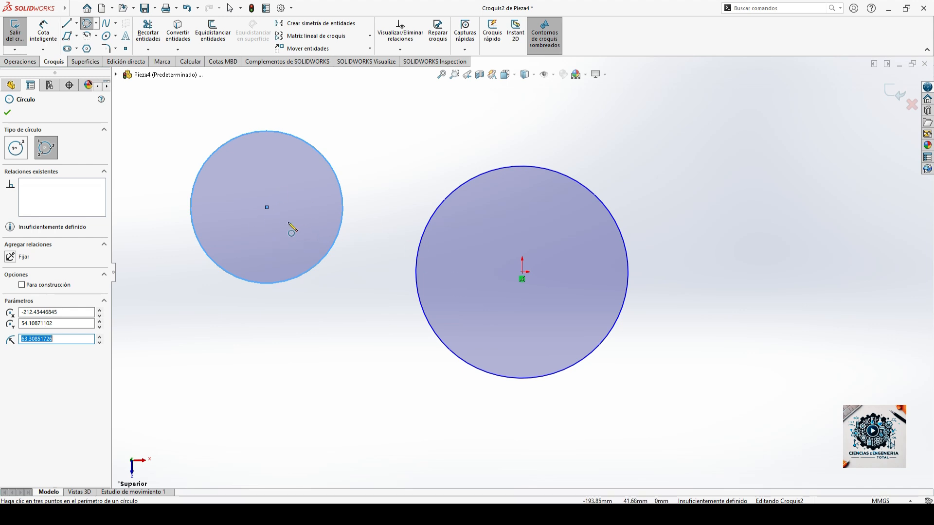
{"action": "key", "text": "Escape"}
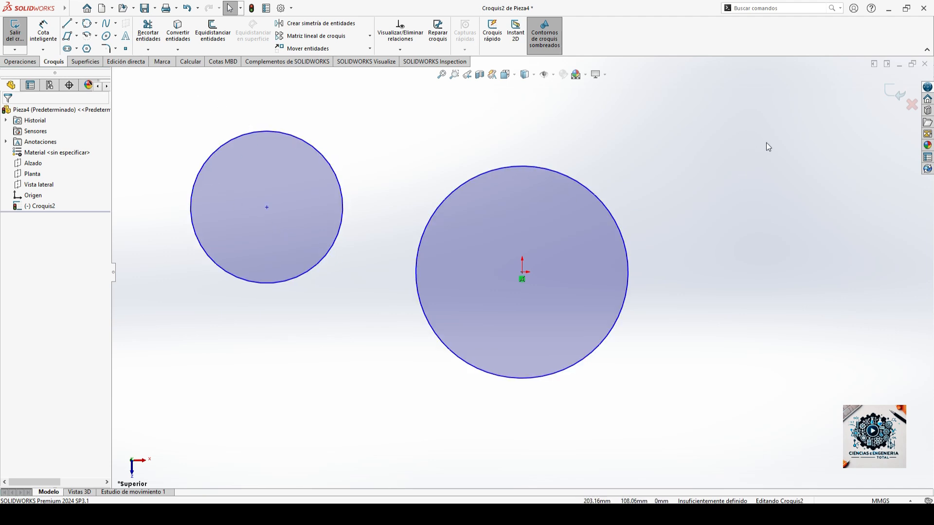
Delete both circles and draw a centerpoint arc left of the origin, with a radius of about 63 mm and a sweep of about 247°
{"action": "left_click_drag", "start_coordinate": [142, 124], "coordinate": [685, 433]}
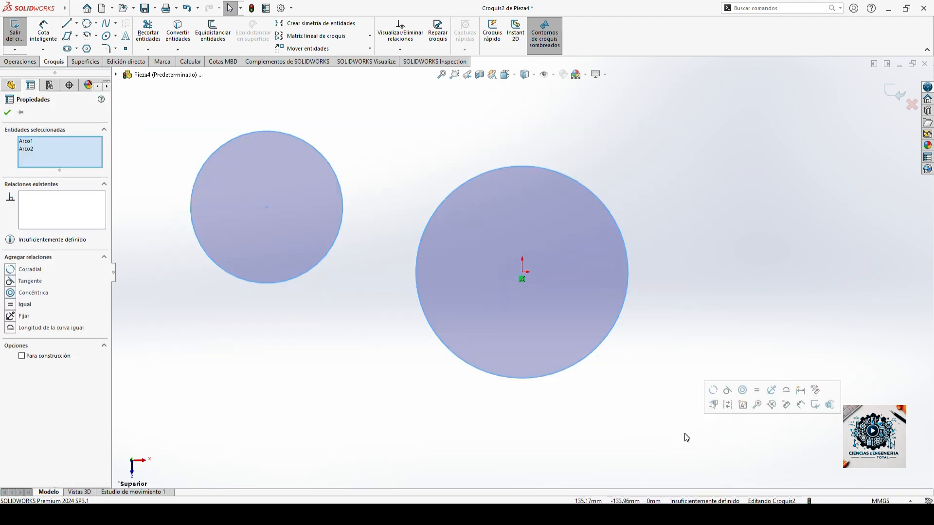
{"action": "key", "text": "Delete"}
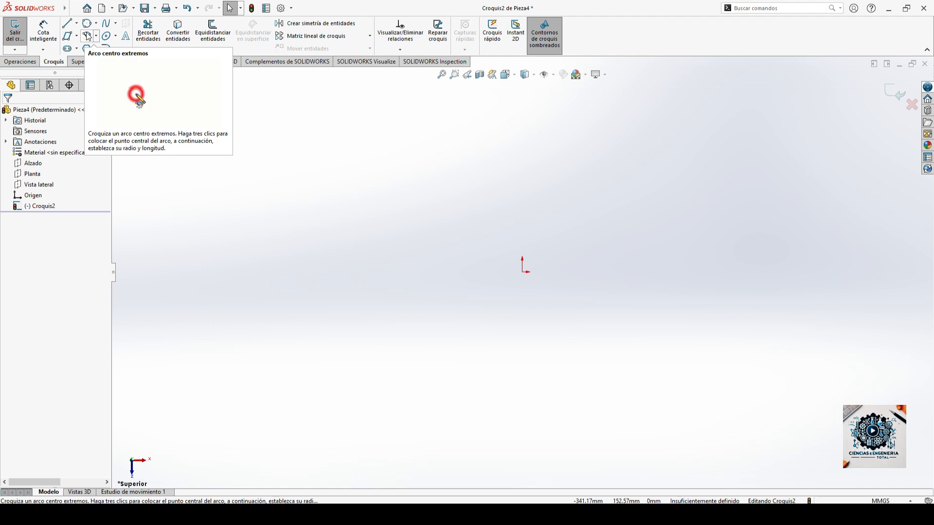
{"action": "left_click", "coordinate": [88, 37]}
{"action": "left_click", "coordinate": [317, 218]}
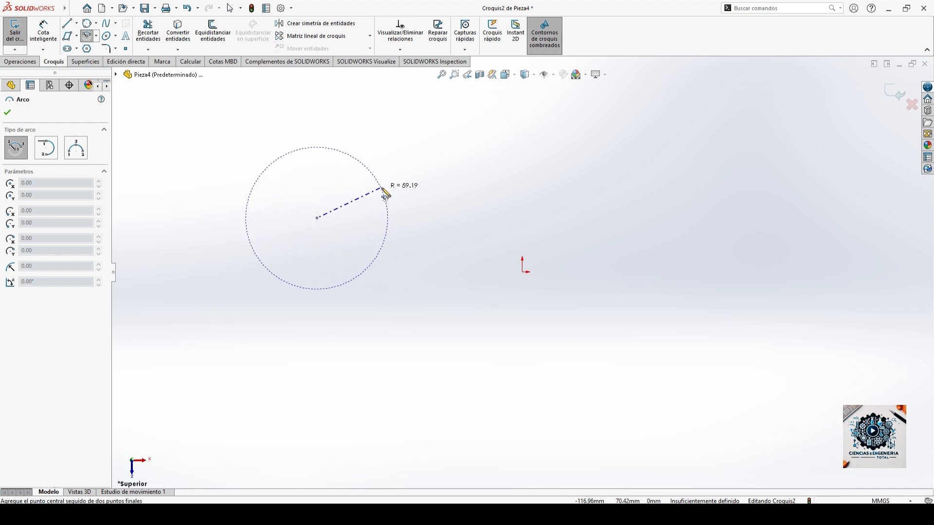
{"action": "left_click", "coordinate": [384, 184]}
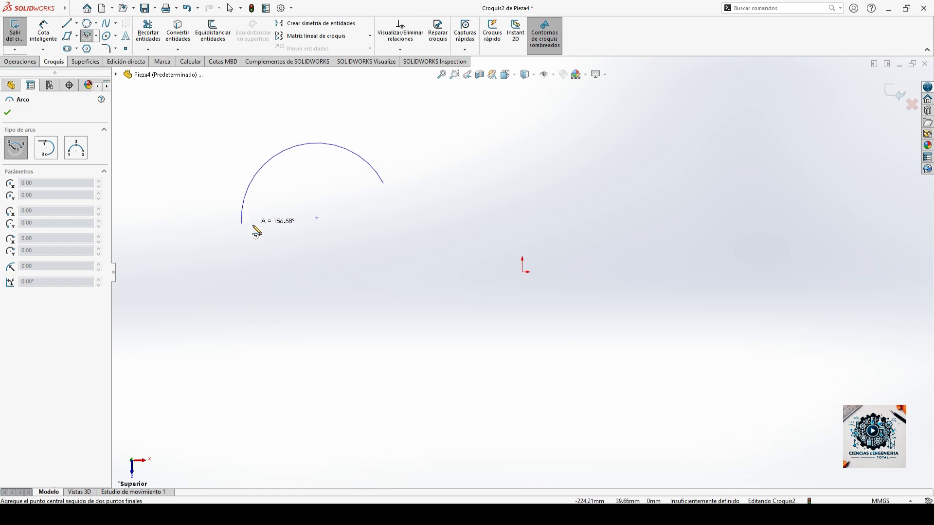
{"action": "left_click", "coordinate": [323, 270]}
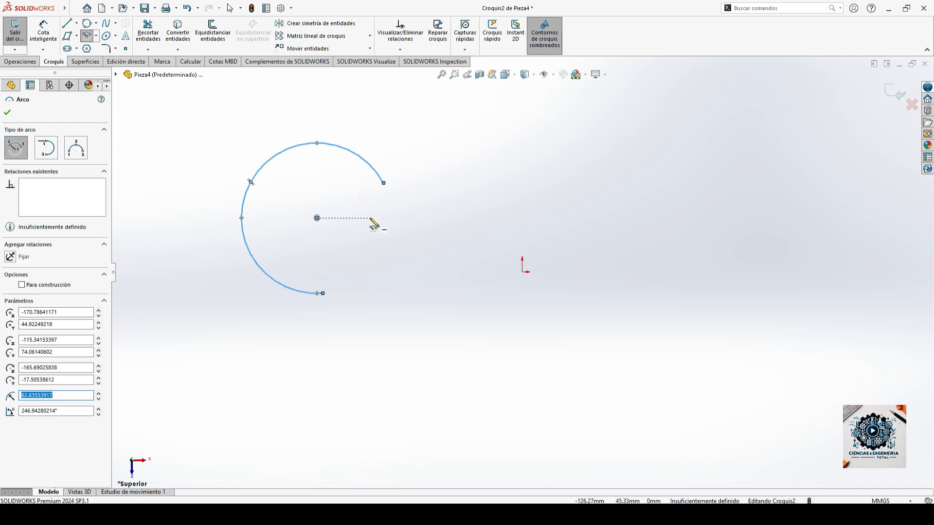
{"action": "key", "text": "Escape"}
{"action": "left_click", "coordinate": [381, 252]}
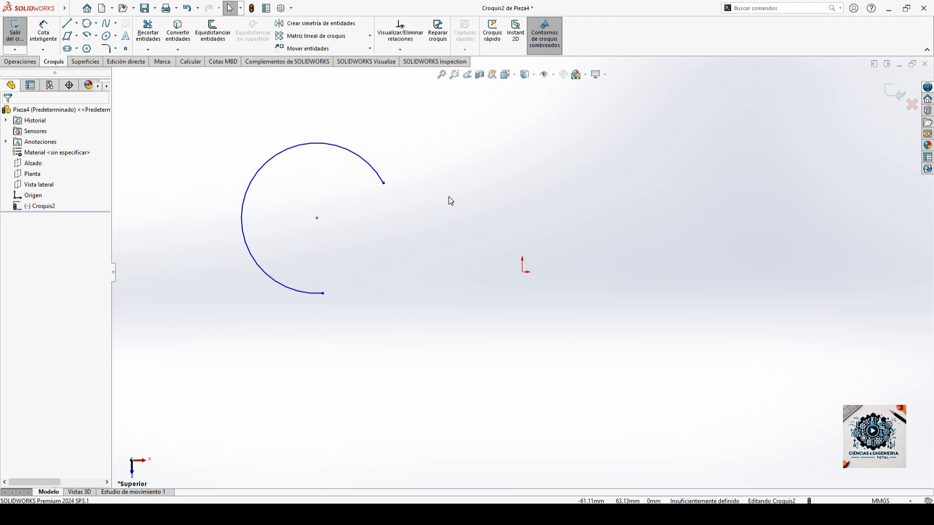
Close the arc into a sector with two lines joining its endpoints to its center point
{"action": "left_click", "coordinate": [67, 26]}
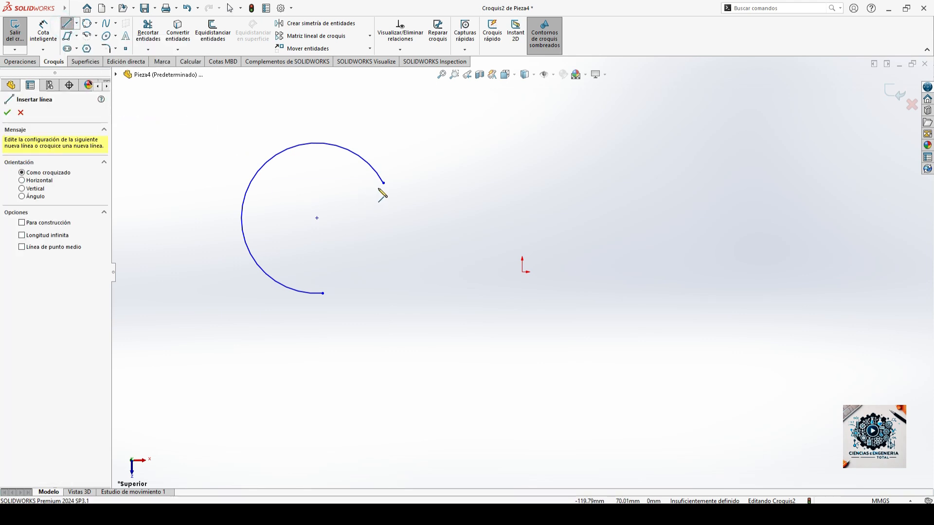
{"action": "left_click", "coordinate": [384, 182]}
{"action": "left_click", "coordinate": [316, 218]}
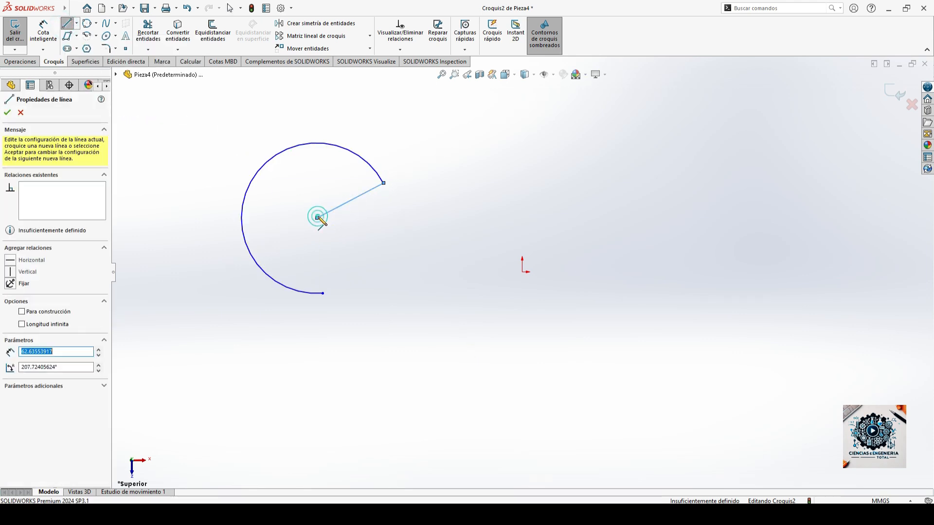
{"action": "key", "text": "Escape"}
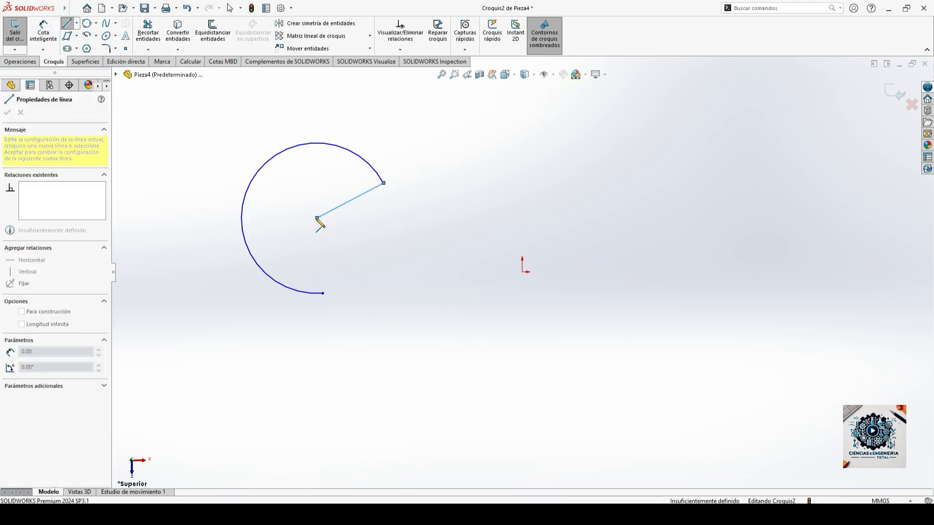
{"action": "left_click", "coordinate": [323, 293]}
{"action": "key", "text": "Escape"}
{"action": "key", "text": "Escape"}
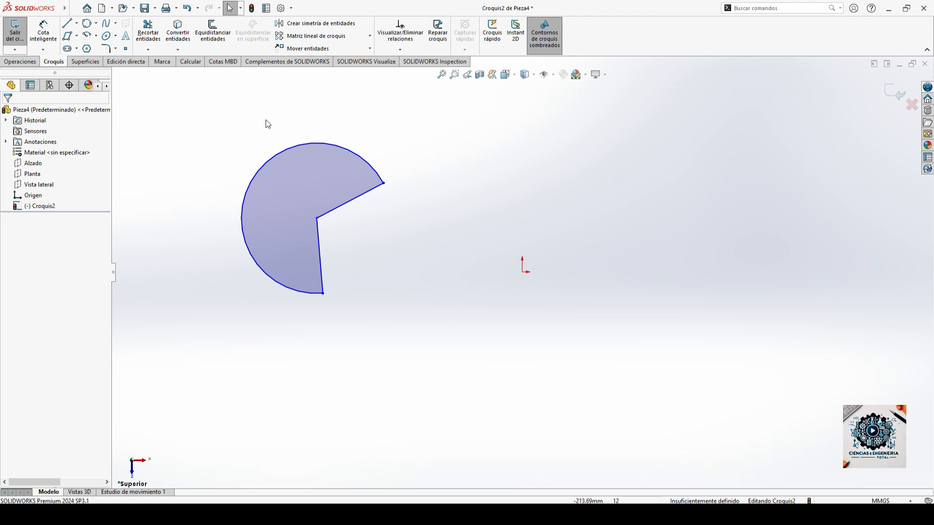
Extrude the closed arc sector as a boss from the sketch plane to a depth of 125 mm
{"action": "mouse_move", "coordinate": [236, 151]}
{"action": "middle_mouse_down"}
{"action": "mouse_move", "coordinate": [192, 194]}
{"action": "mouse_move", "coordinate": [258, 173]}
{"action": "middle_mouse_up"}
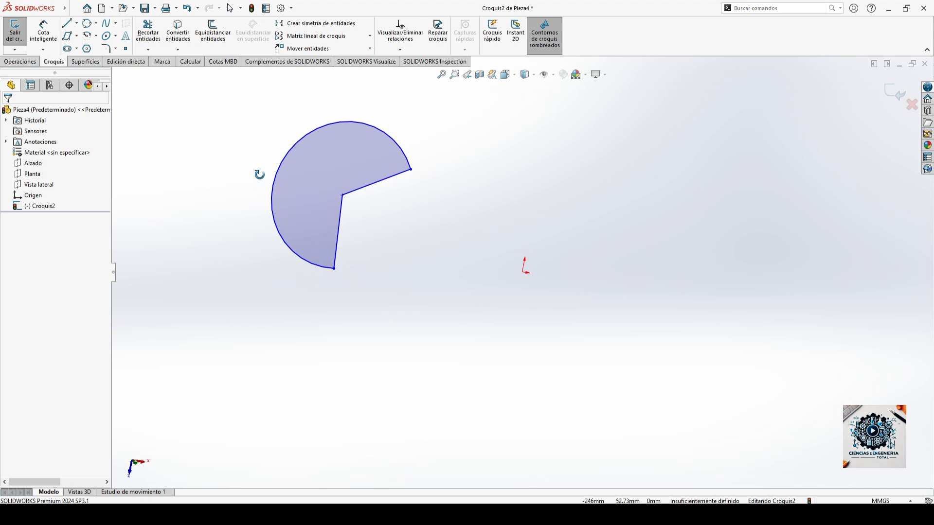
{"action": "left_click", "coordinate": [32, 64]}
{"action": "left_click", "coordinate": [22, 31]}
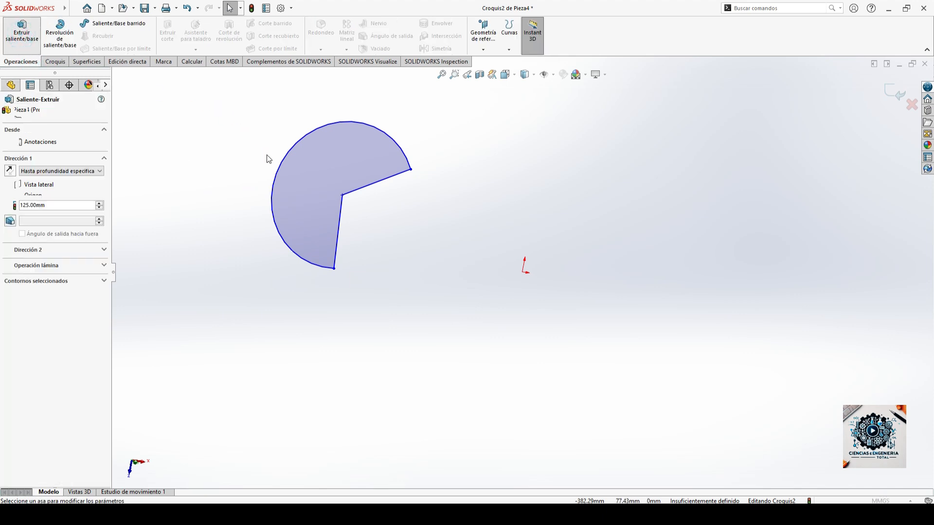
{"action": "middle_click_drag", "start_coordinate": [267, 141], "coordinate": [188, 173]}
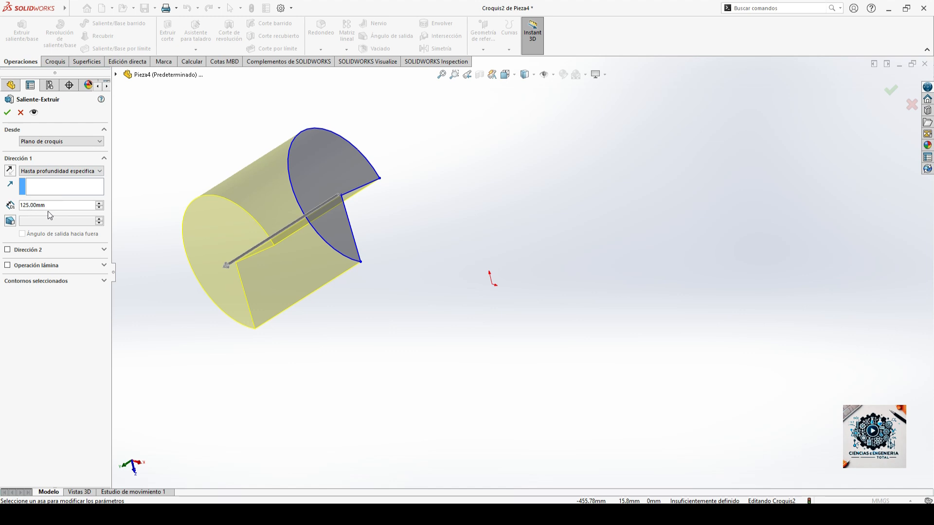
{"action": "left_click", "coordinate": [8, 112]}
{"action": "middle_click_drag", "start_coordinate": [380, 325], "coordinate": [376, 307]}
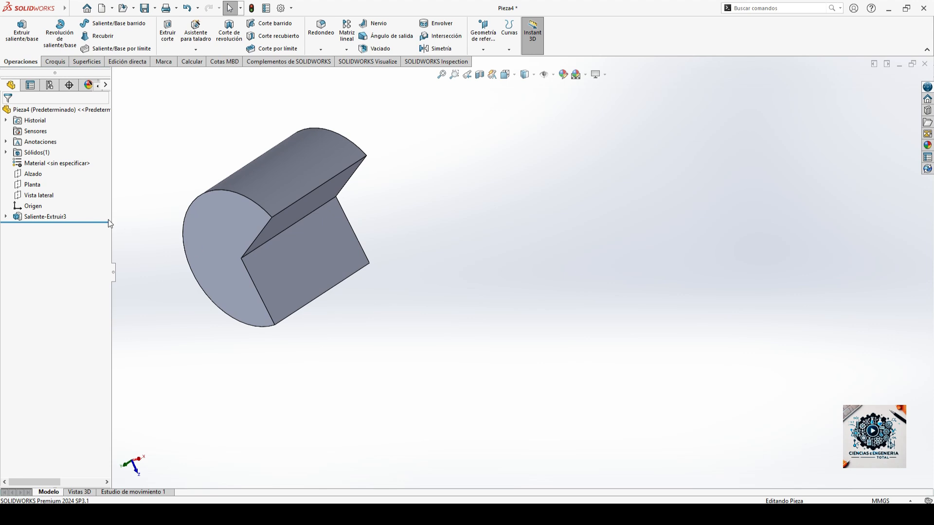
Edit the extrusion's sketch, delete the arc and both lines, and exit the empty sketch, dismissing the rebuild report
{"action": "right_click", "coordinate": [50, 217]}
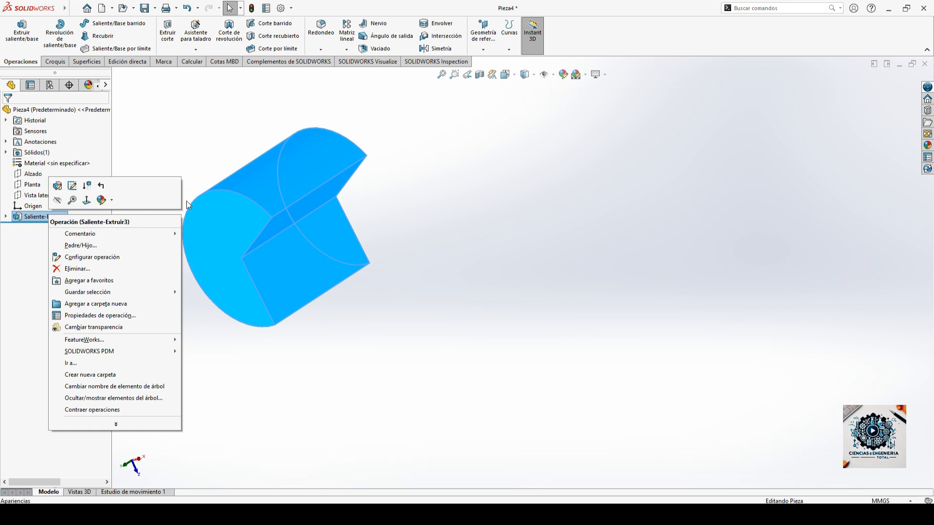
{"action": "left_click", "coordinate": [72, 187]}
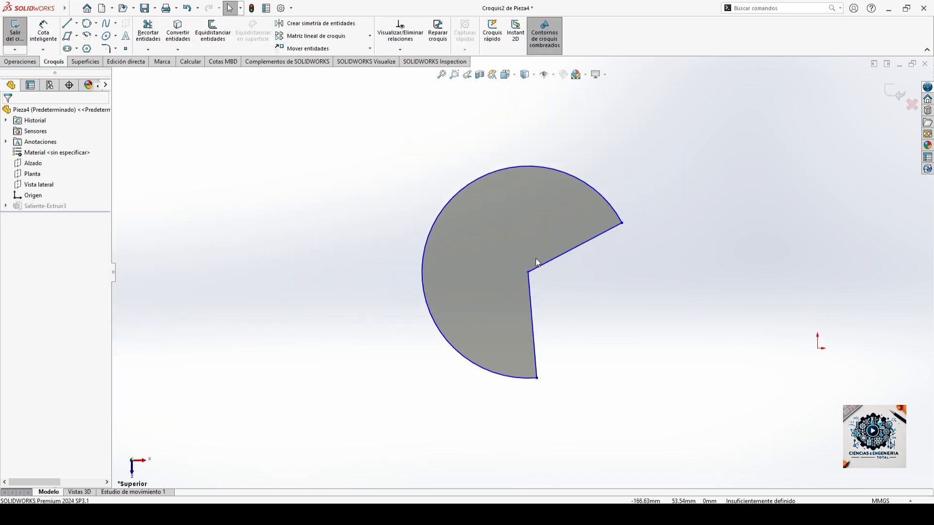
{"action": "left_click_drag", "start_coordinate": [373, 145], "coordinate": [641, 411]}
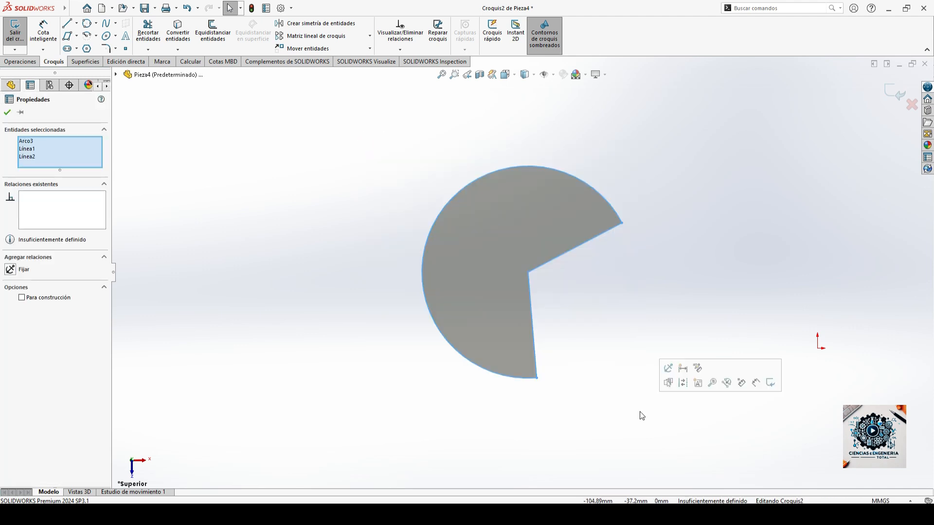
{"action": "key", "text": "Delete"}
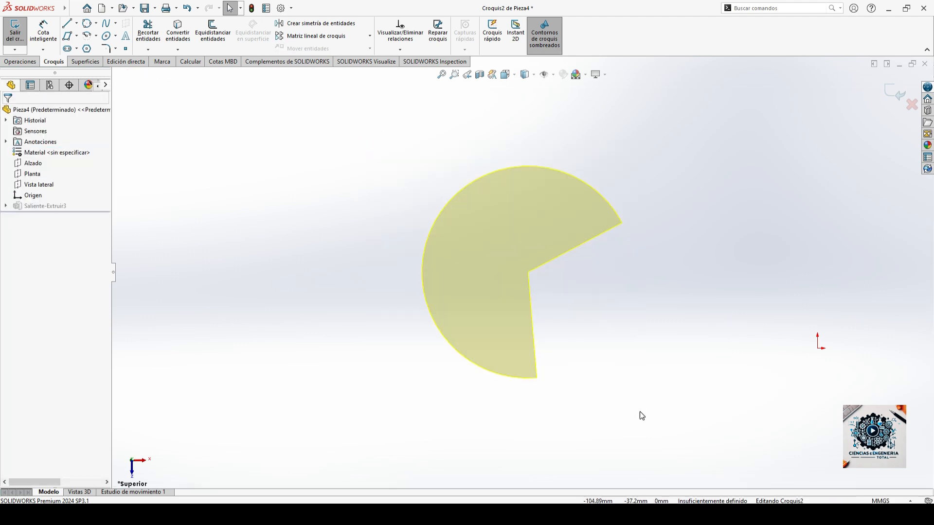
{"action": "middle_click_drag", "start_coordinate": [467, 242], "coordinate": [527, 282]}
{"action": "left_click", "coordinate": [895, 93]}
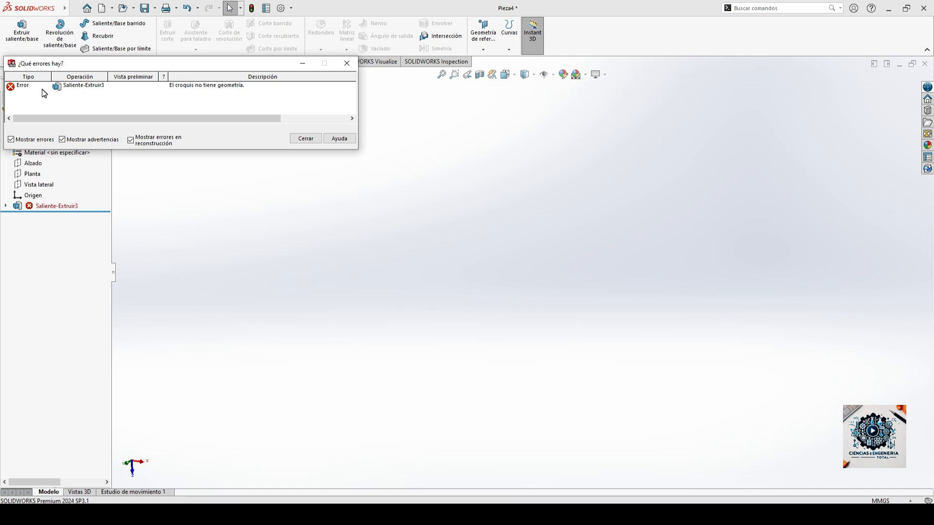
{"action": "left_click", "coordinate": [304, 139]}
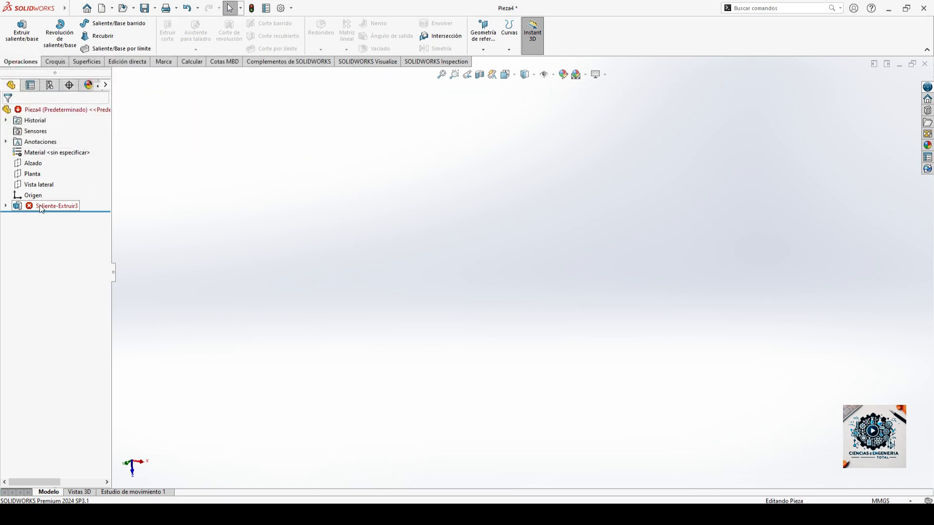
Delete the failed boss extrusion Saliente-Extruir3 while keeping its sketch
{"action": "right_click", "coordinate": [42, 209]}
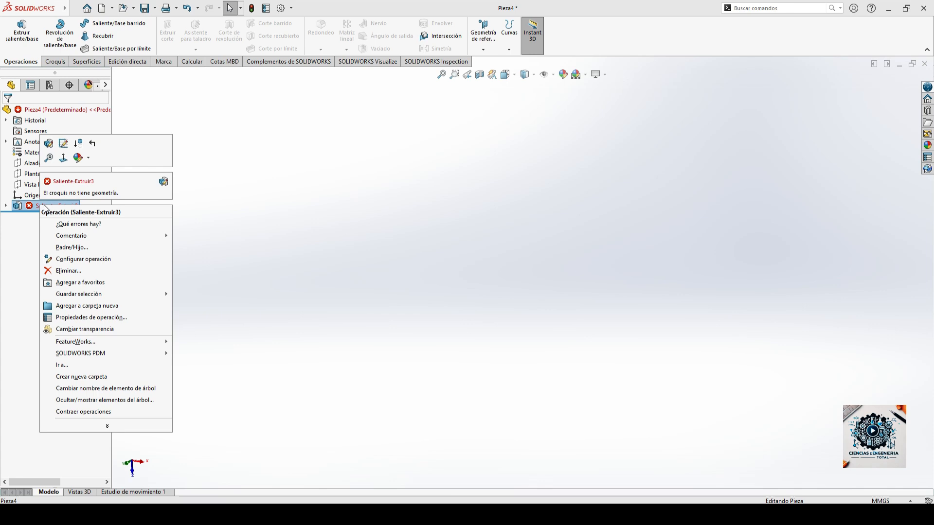
{"action": "left_click", "coordinate": [64, 271]}
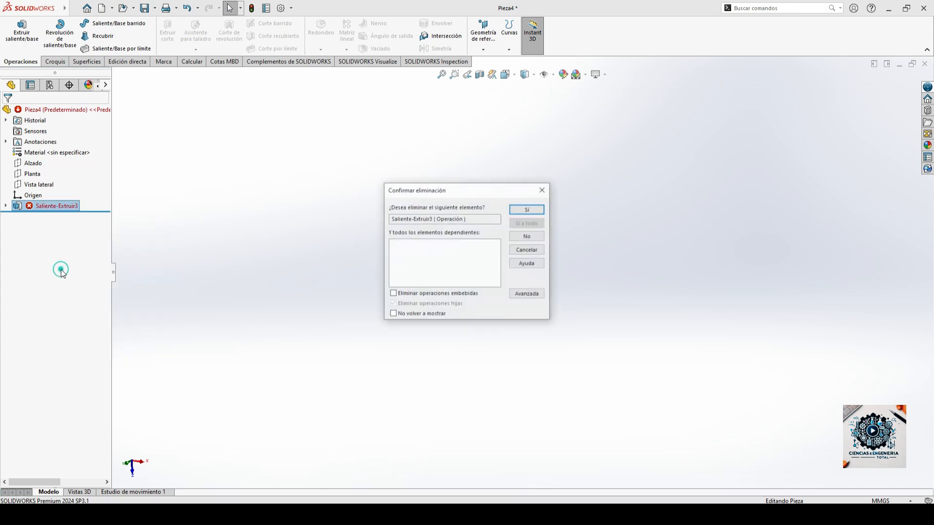
{"action": "left_click", "coordinate": [527, 209]}
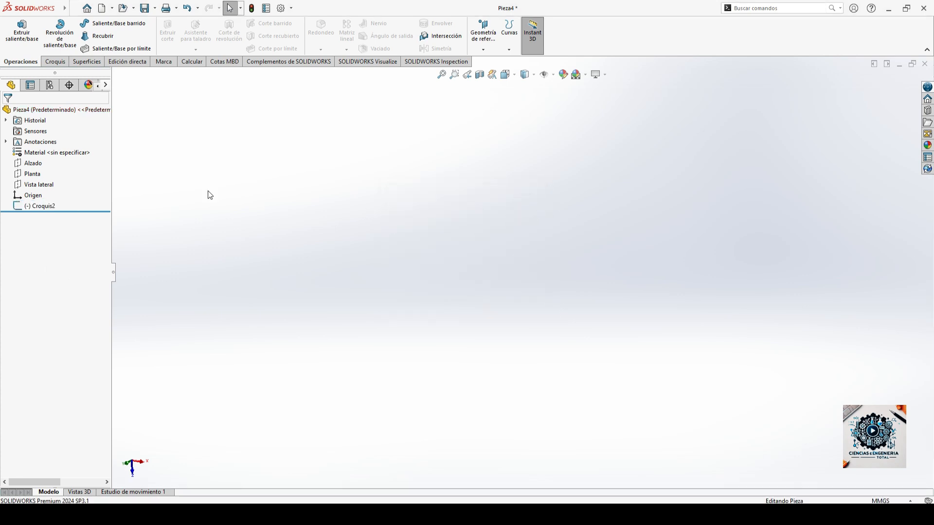
Reopen the empty sketch Croquis2 for editing
{"action": "left_click", "coordinate": [55, 62]}
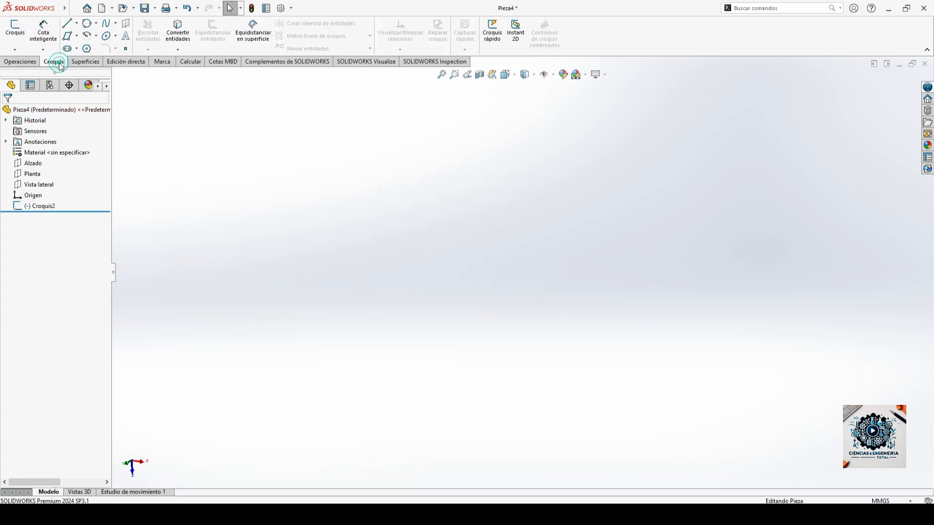
{"action": "left_click", "coordinate": [96, 37]}
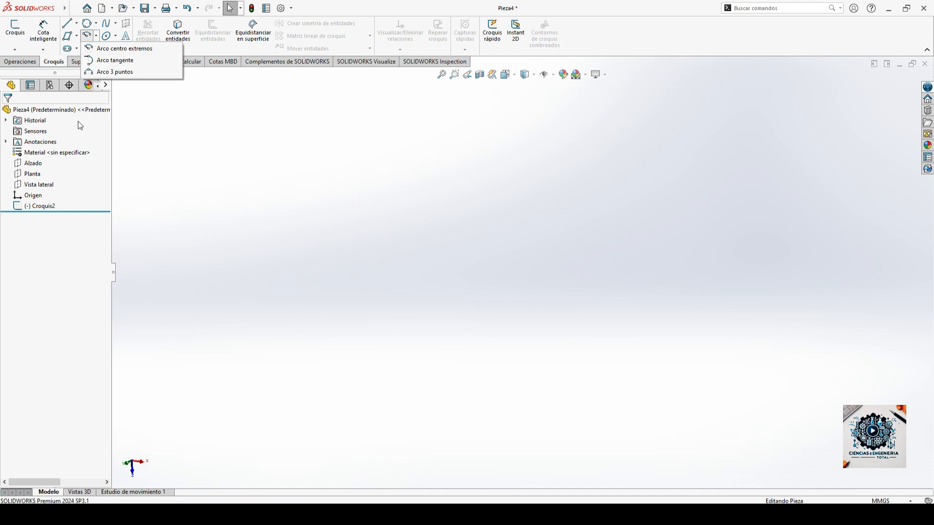
{"action": "left_click", "coordinate": [42, 207]}
{"action": "left_click", "coordinate": [43, 177]}
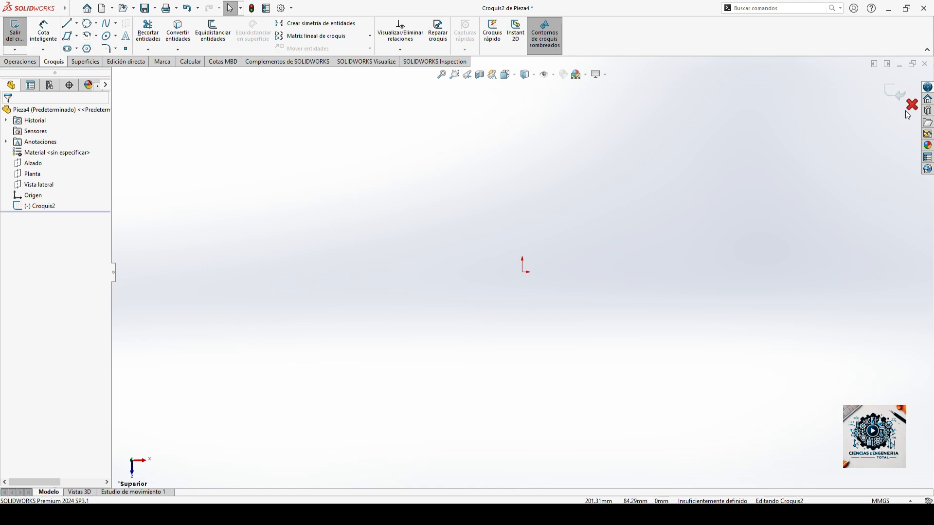
Try to start a tangent arc in empty sketch space without any existing segment endpoint
{"action": "left_click", "coordinate": [96, 37]}
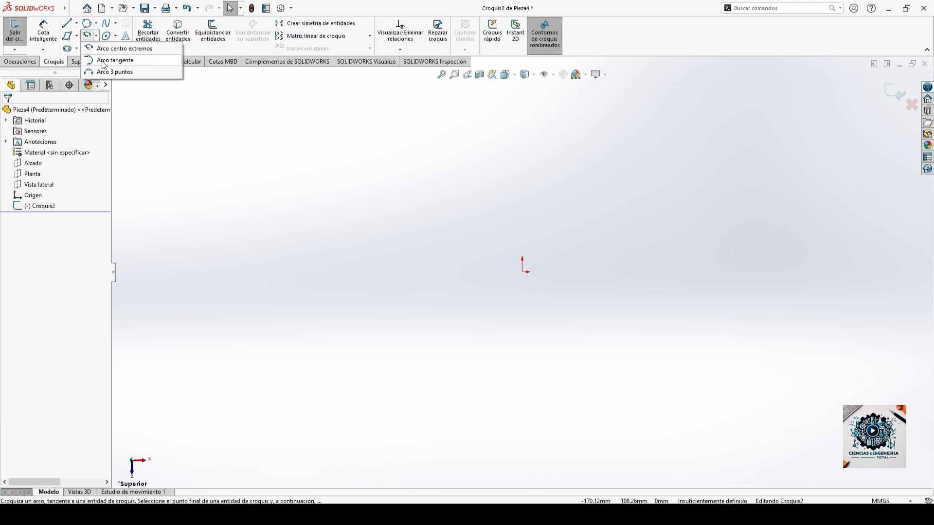
{"action": "left_click", "coordinate": [103, 62]}
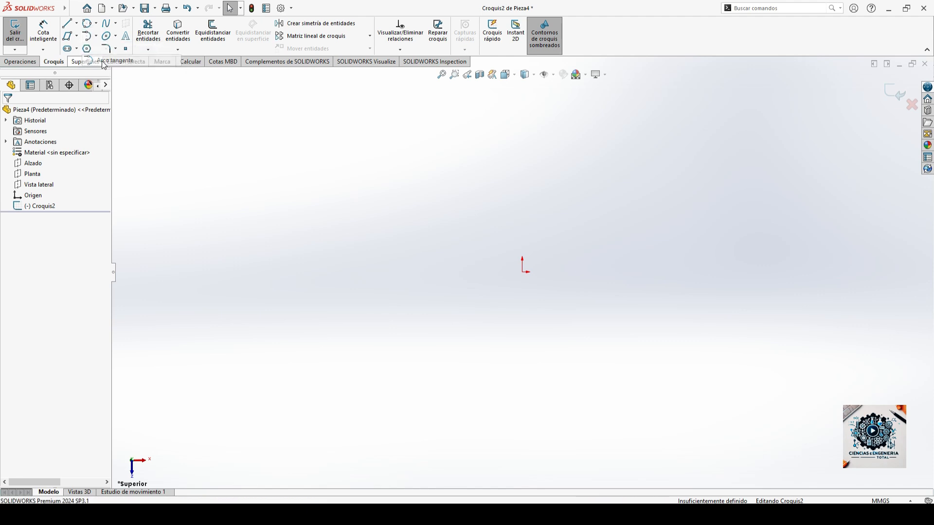
{"action": "left_click", "coordinate": [278, 176]}
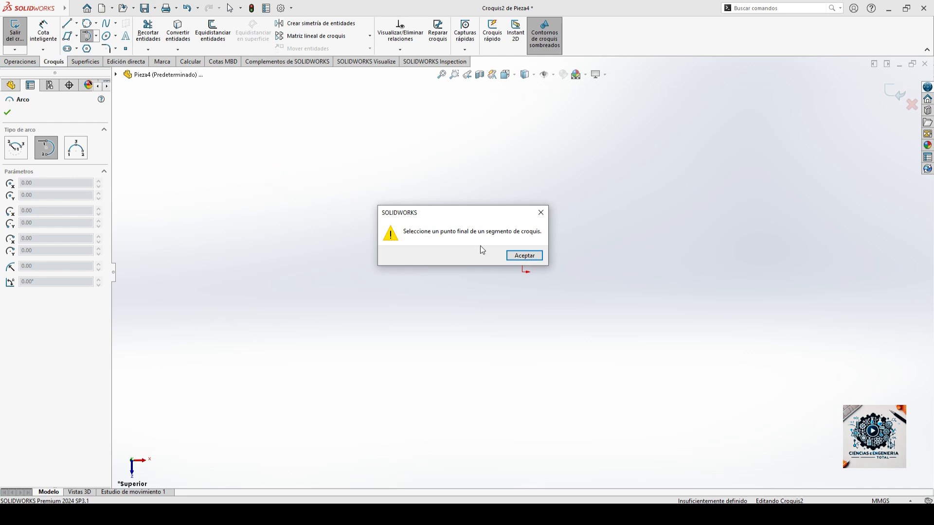
{"action": "left_click", "coordinate": [525, 256]}
{"action": "left_click", "coordinate": [286, 172]}
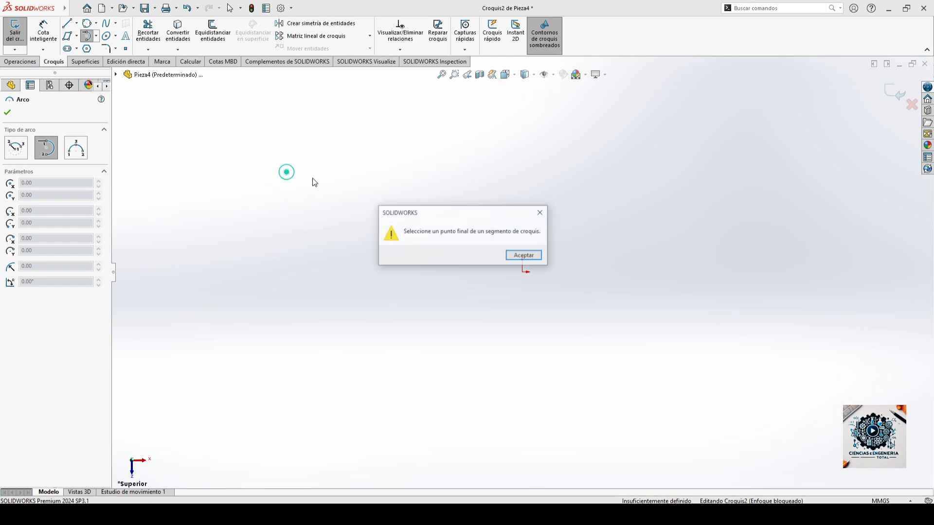
{"action": "left_click", "coordinate": [524, 256]}
{"action": "left_click", "coordinate": [347, 184]}
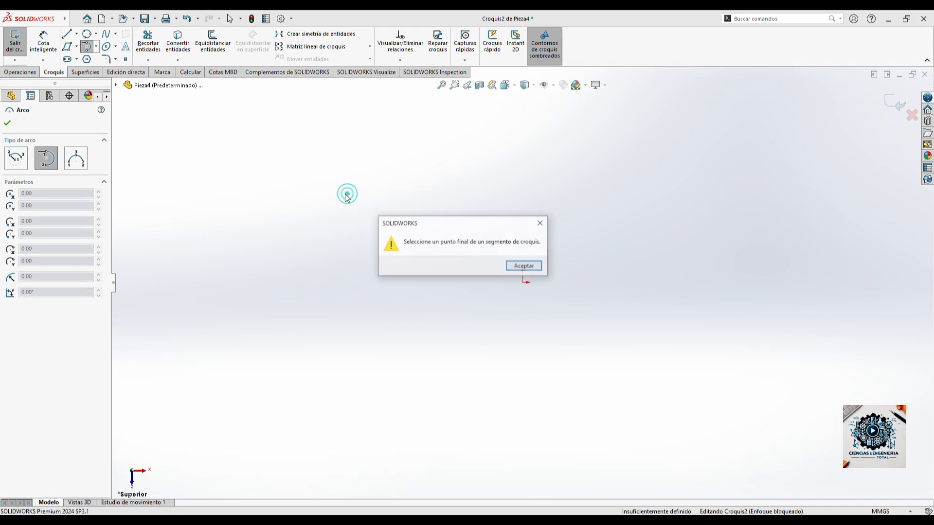
{"action": "left_click", "coordinate": [524, 266]}
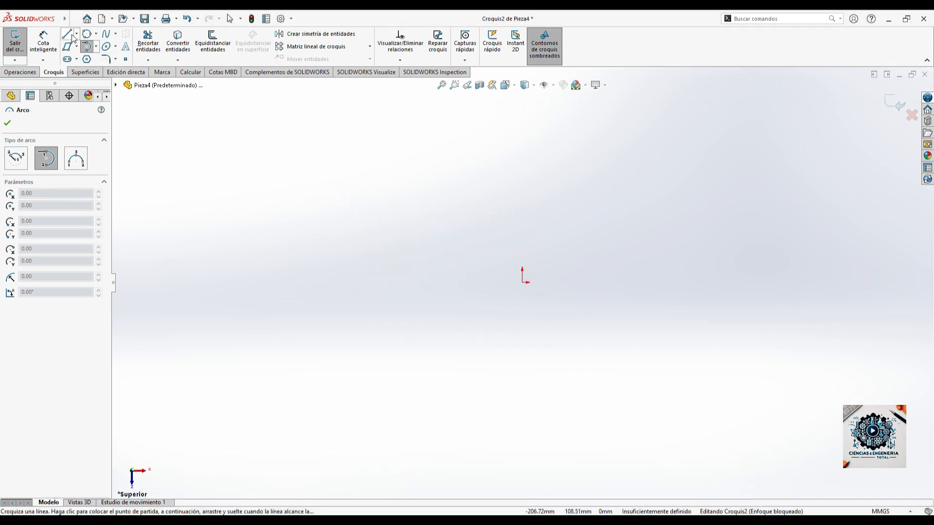
Draw a horizontal line about 62 mm long above and to the left of the origin
{"action": "left_click", "coordinate": [68, 37]}
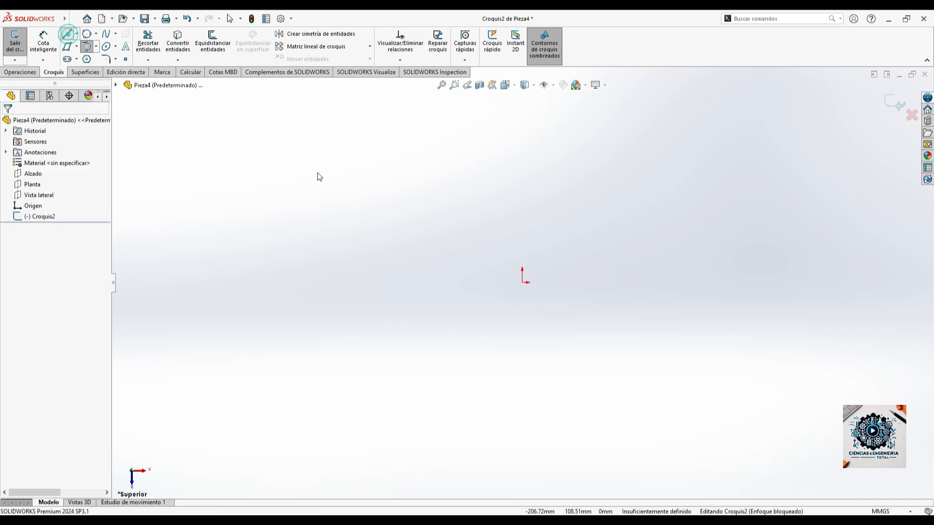
{"action": "left_click", "coordinate": [304, 171]}
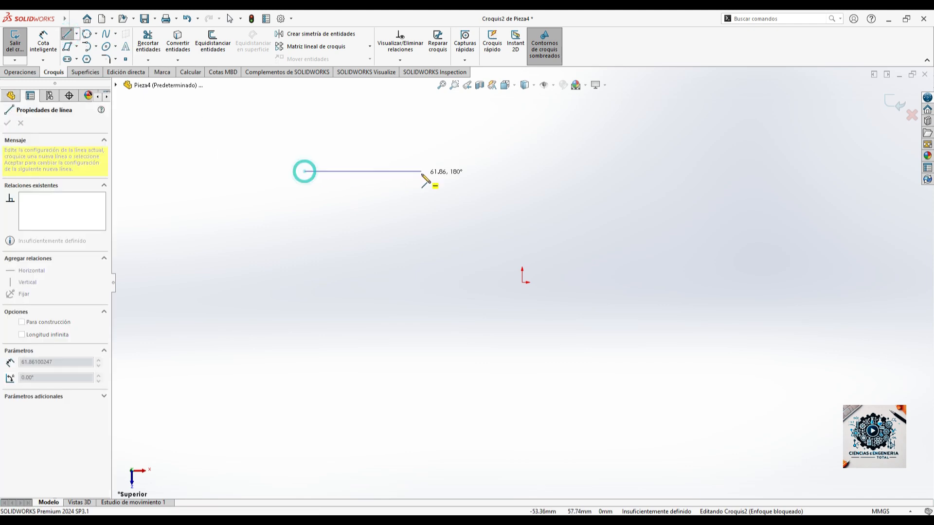
{"action": "left_click", "coordinate": [422, 171]}
{"action": "key", "text": "Escape"}
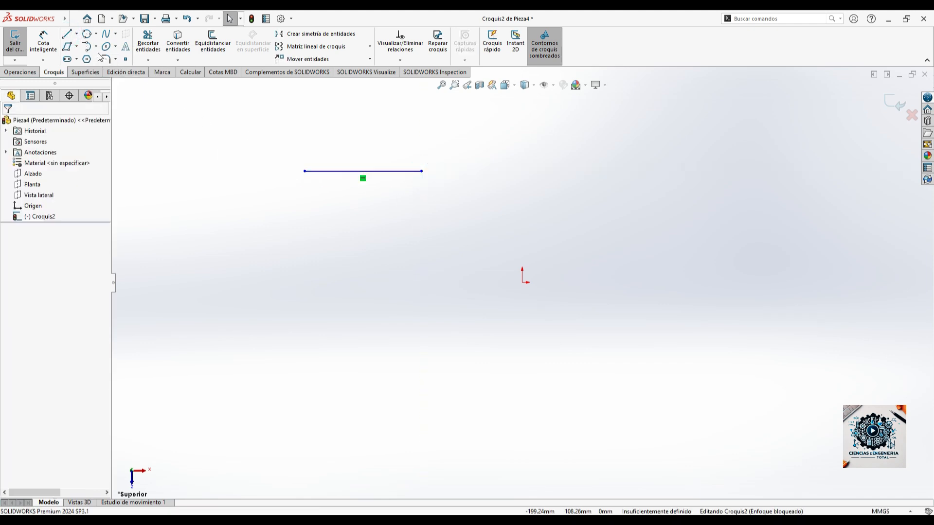
Draw a chain of five tangent arcs from the line's right endpoint, starting with a 180° arc of about 31 mm radius
{"action": "left_click", "coordinate": [89, 47]}
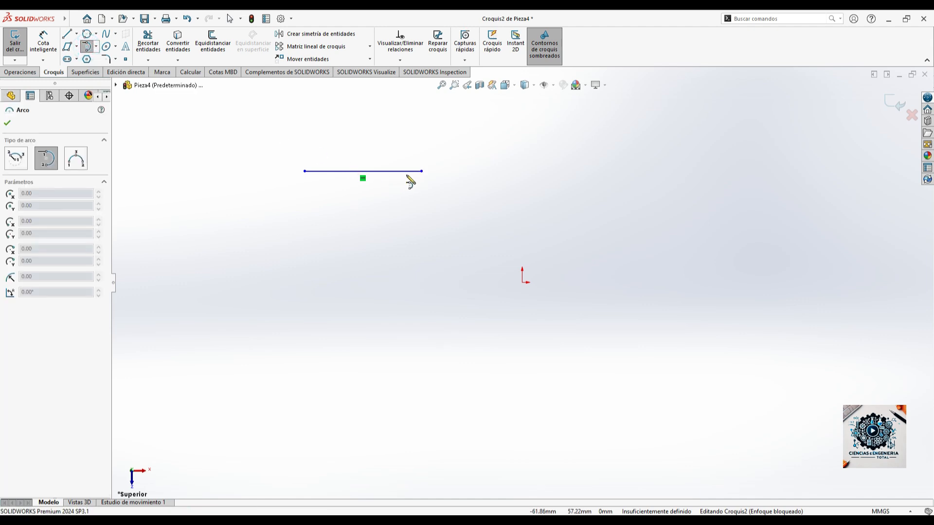
{"action": "left_click", "coordinate": [422, 171]}
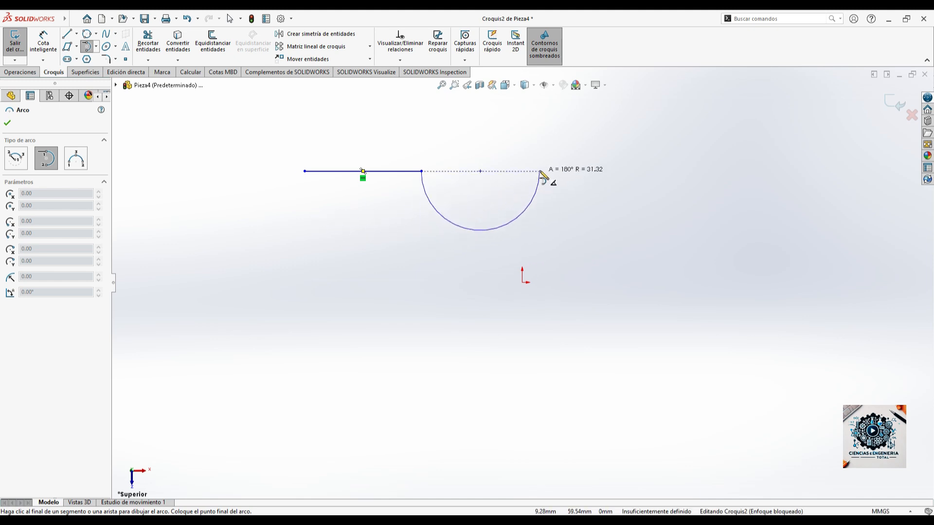
{"action": "left_click", "coordinate": [540, 171]}
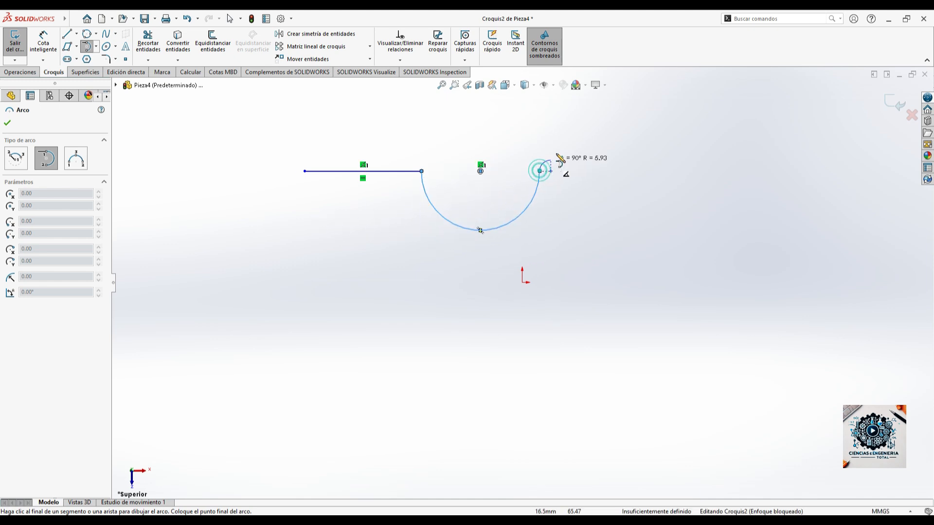
{"action": "left_click", "coordinate": [597, 133]}
{"action": "left_click", "coordinate": [637, 227]}
{"action": "left_click", "coordinate": [735, 260]}
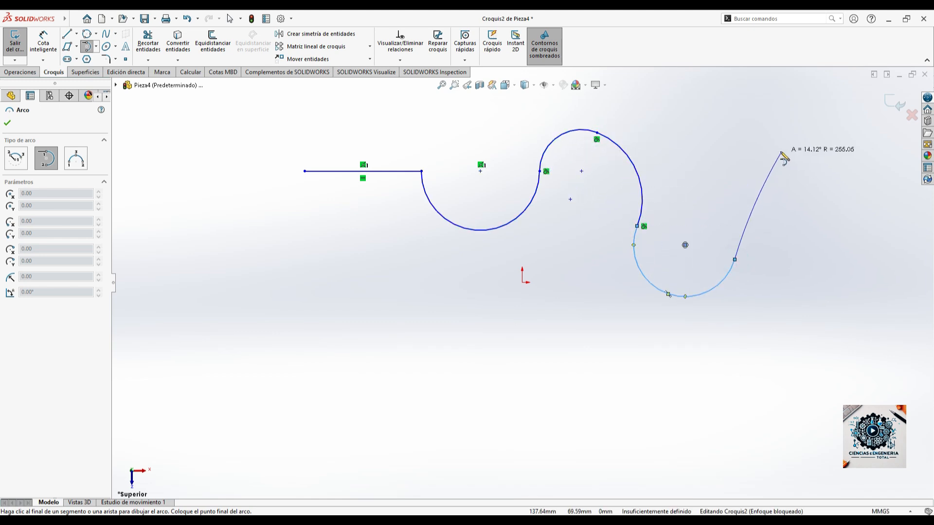
{"action": "left_click", "coordinate": [702, 156]}
{"action": "key", "text": "Escape"}
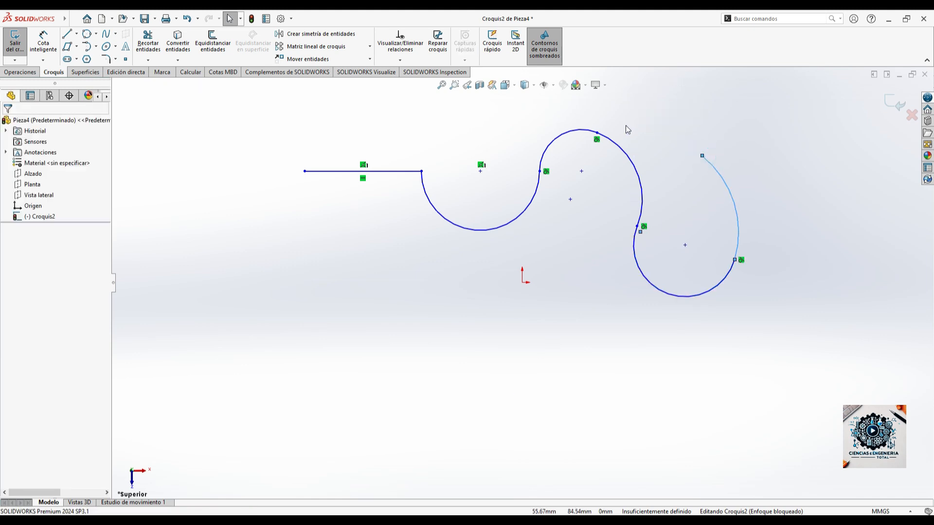
Draw a separate three-point arc below and left of the horizontal line, with its opening facing the origin
{"action": "left_click", "coordinate": [96, 49]}
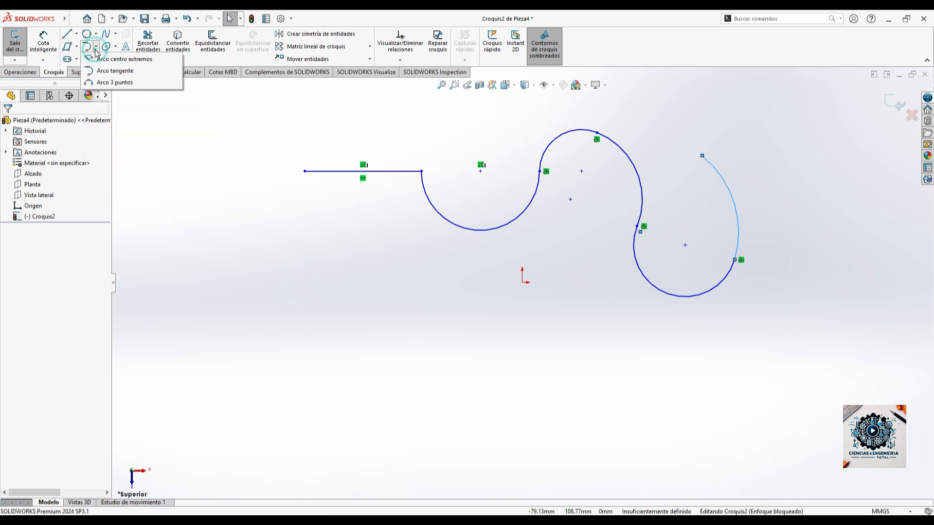
{"action": "left_click", "coordinate": [113, 82]}
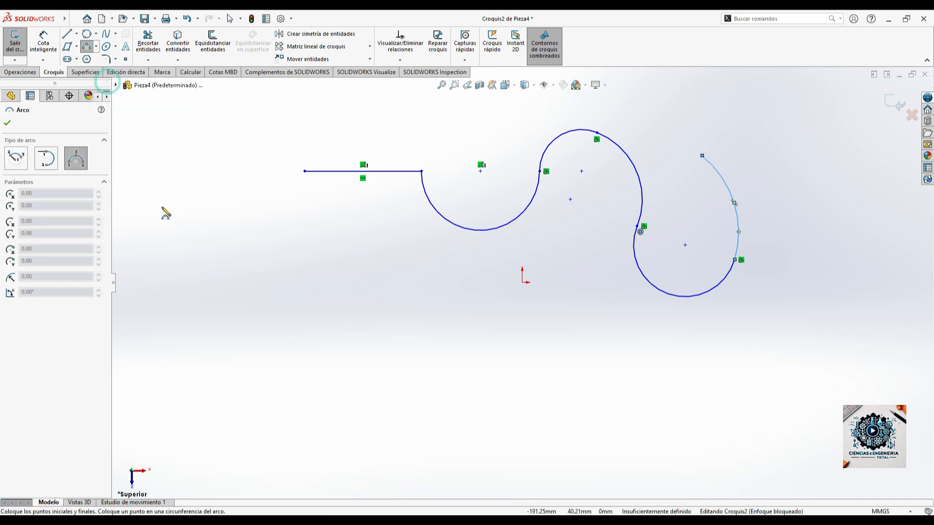
{"action": "left_click", "coordinate": [240, 310]}
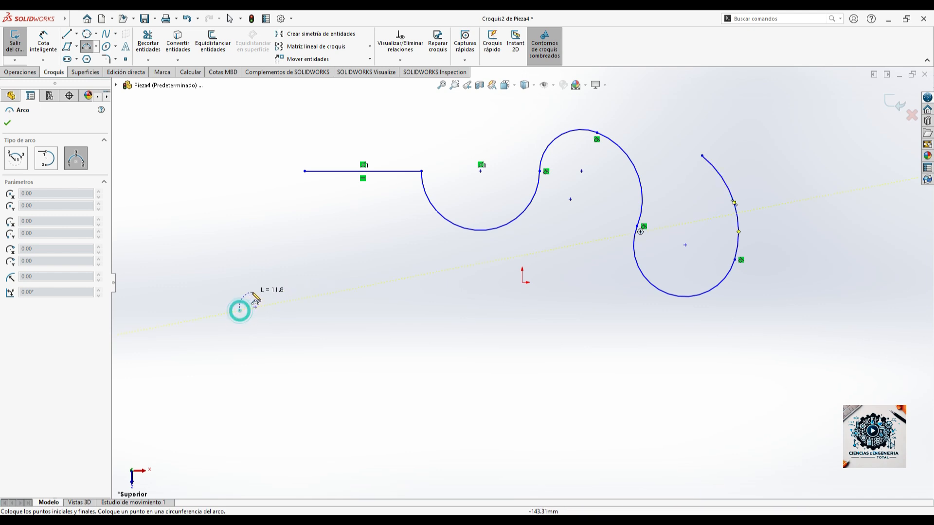
{"action": "left_click", "coordinate": [270, 260]}
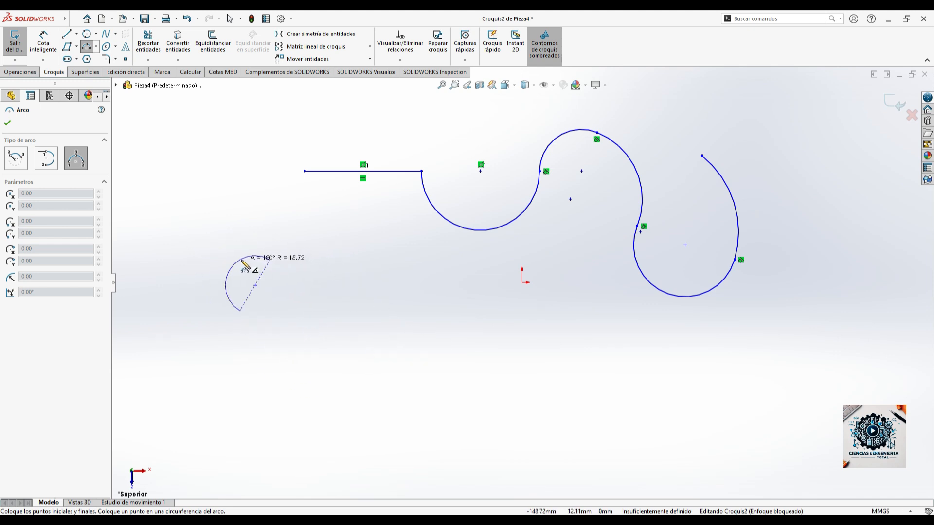
{"action": "left_click", "coordinate": [214, 228]}
{"action": "key", "text": "Escape"}
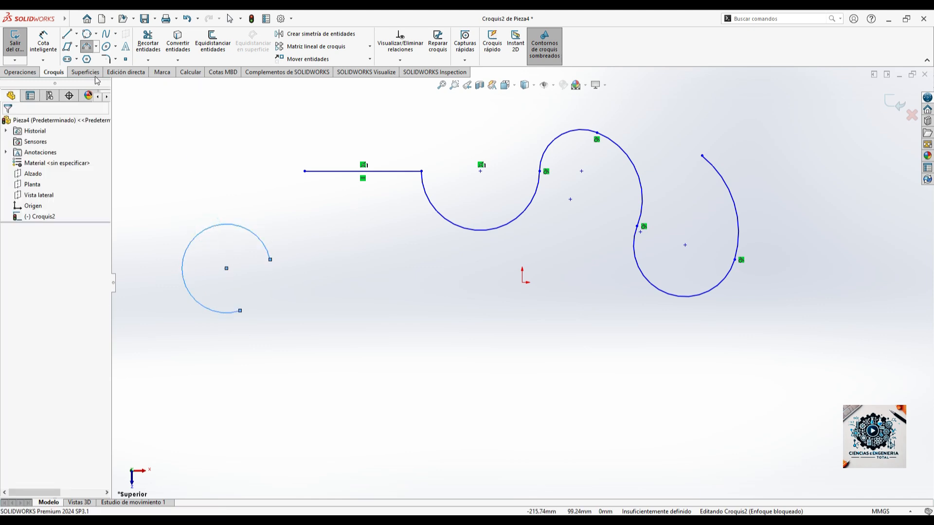
{"action": "left_click", "coordinate": [96, 46]}
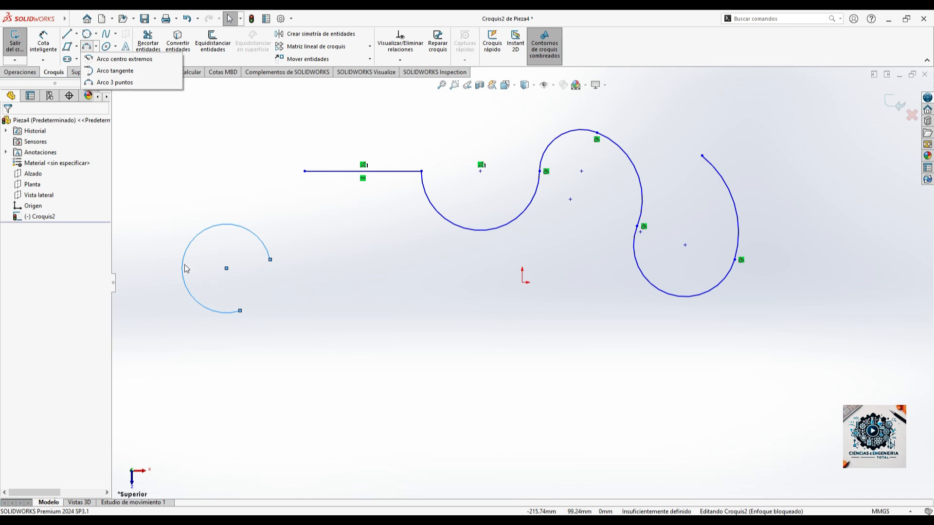
{"action": "left_click", "coordinate": [348, 314]}
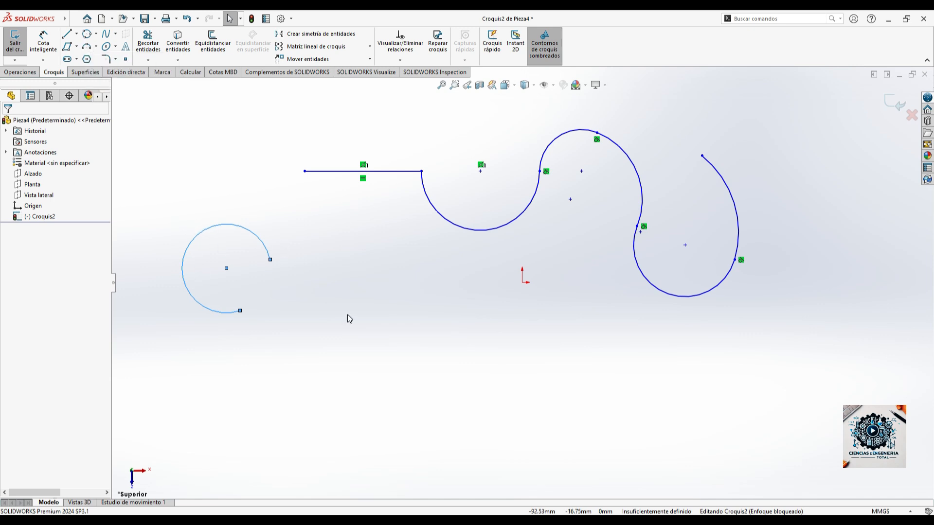